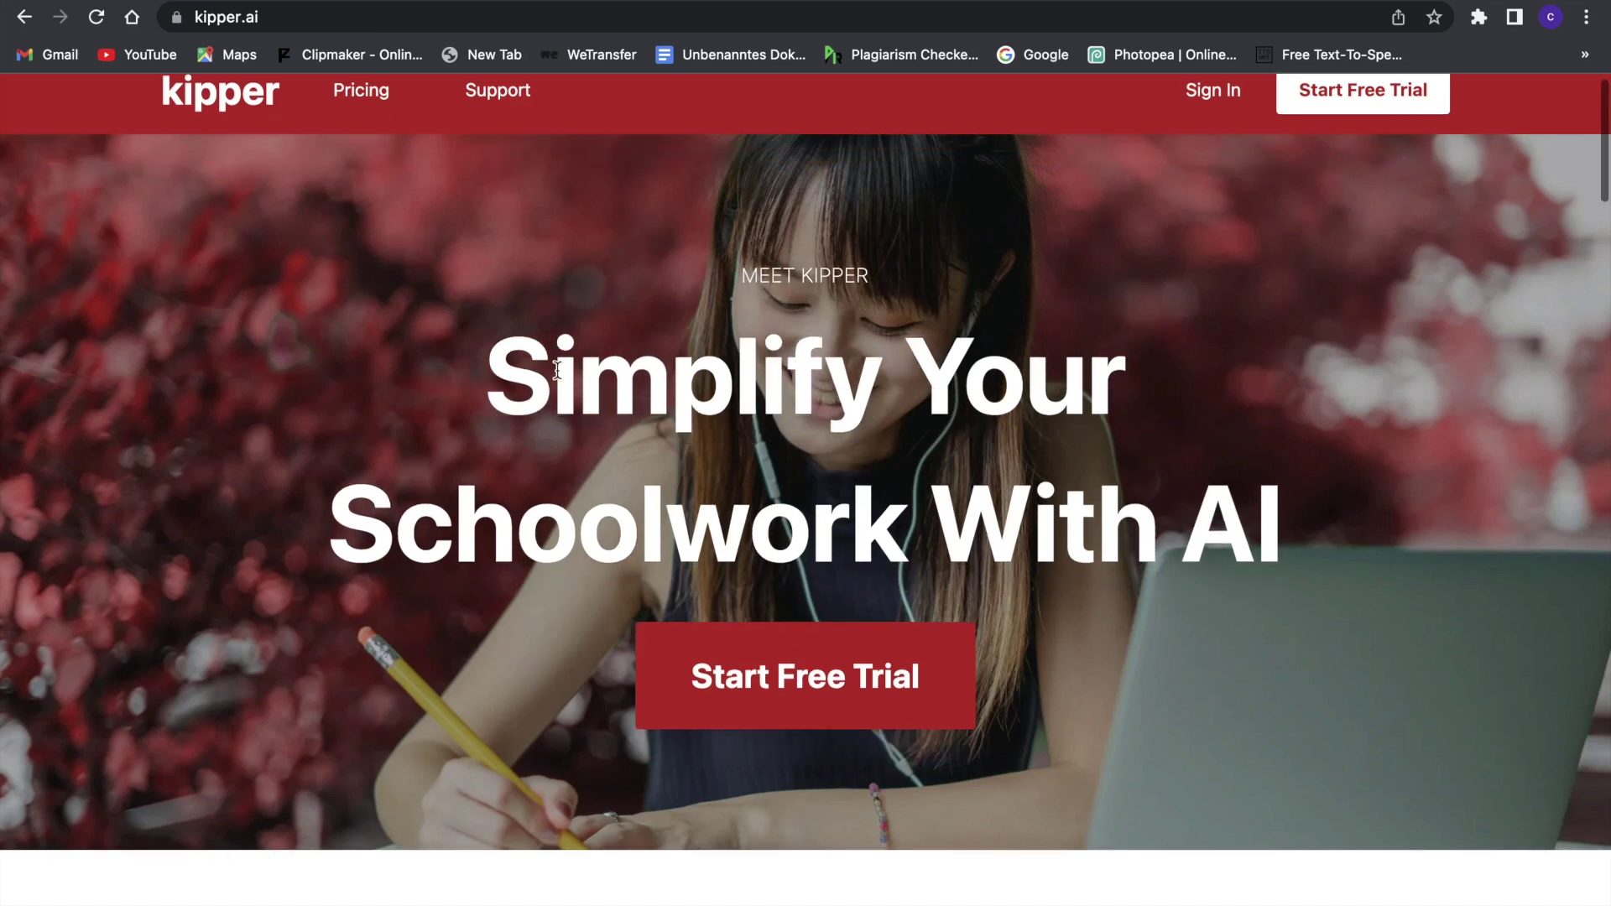
# - Scroll through the kipper.ai landing page and the generated AI-labor essay down to its conclusion
pyautogui.scroll(-8, 556, 369)
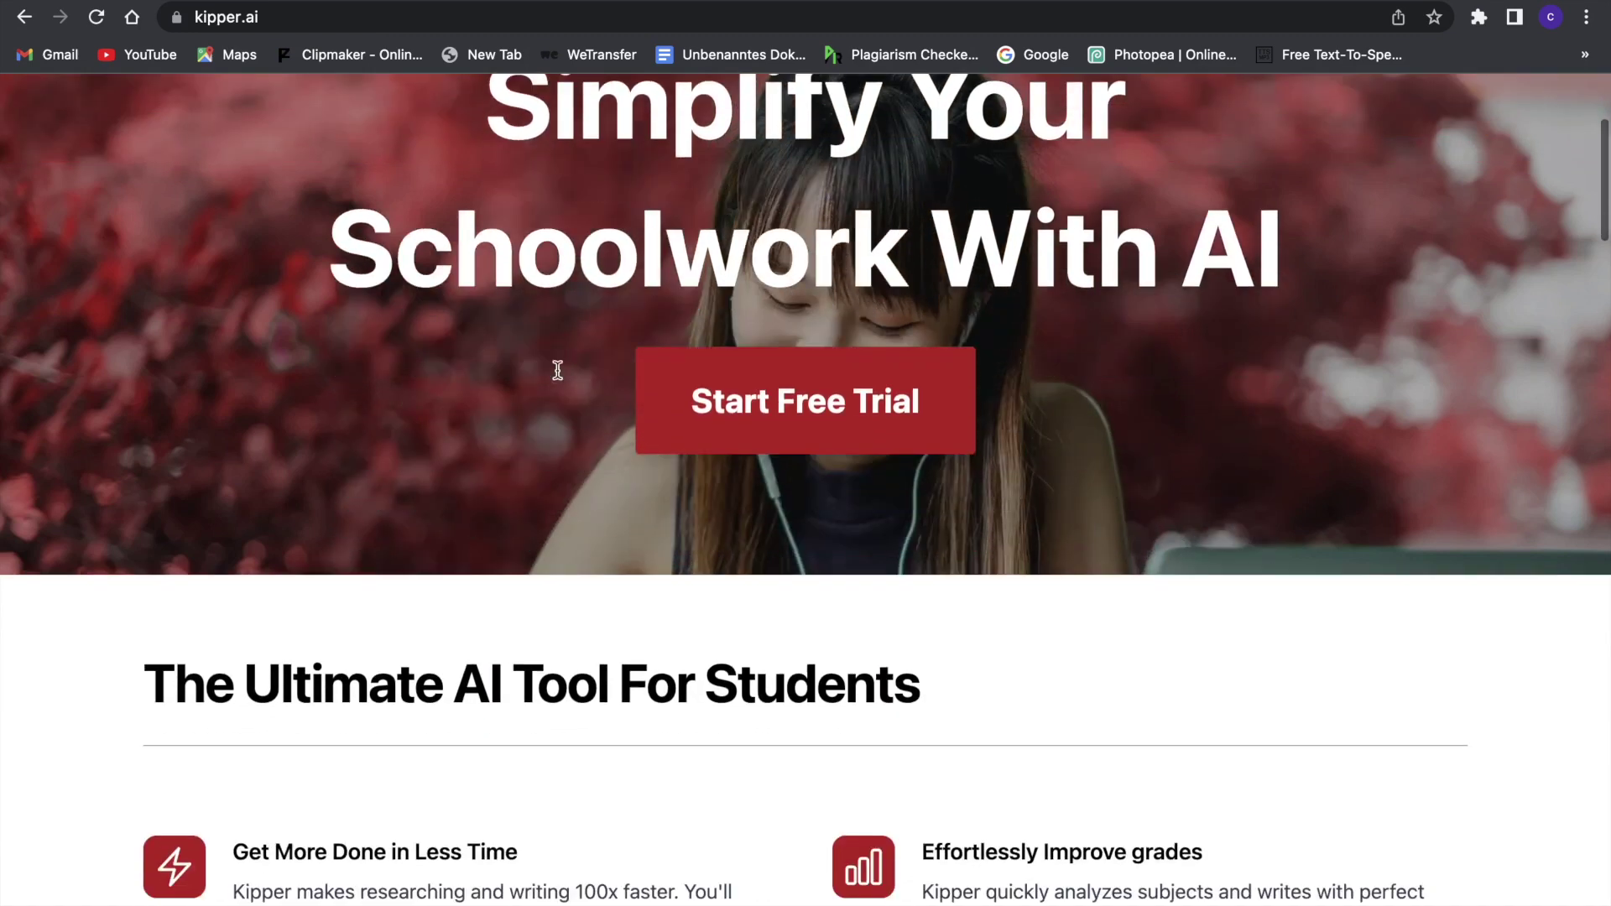
pyautogui.scroll(10, 557, 369)
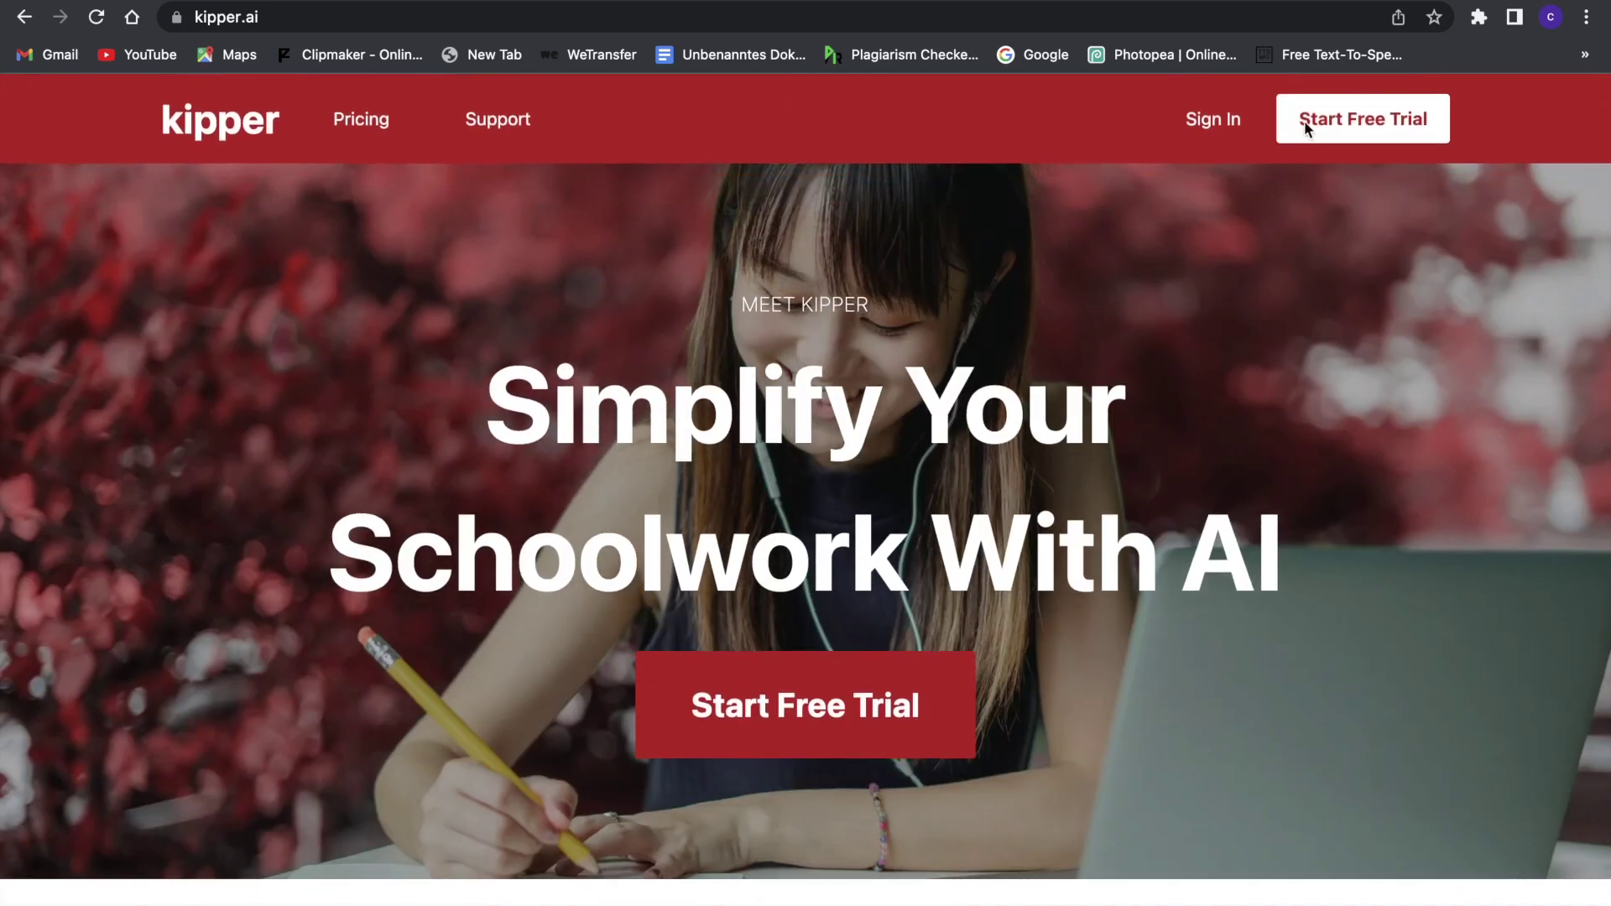
pyautogui.scroll(-15, 1121, 348)
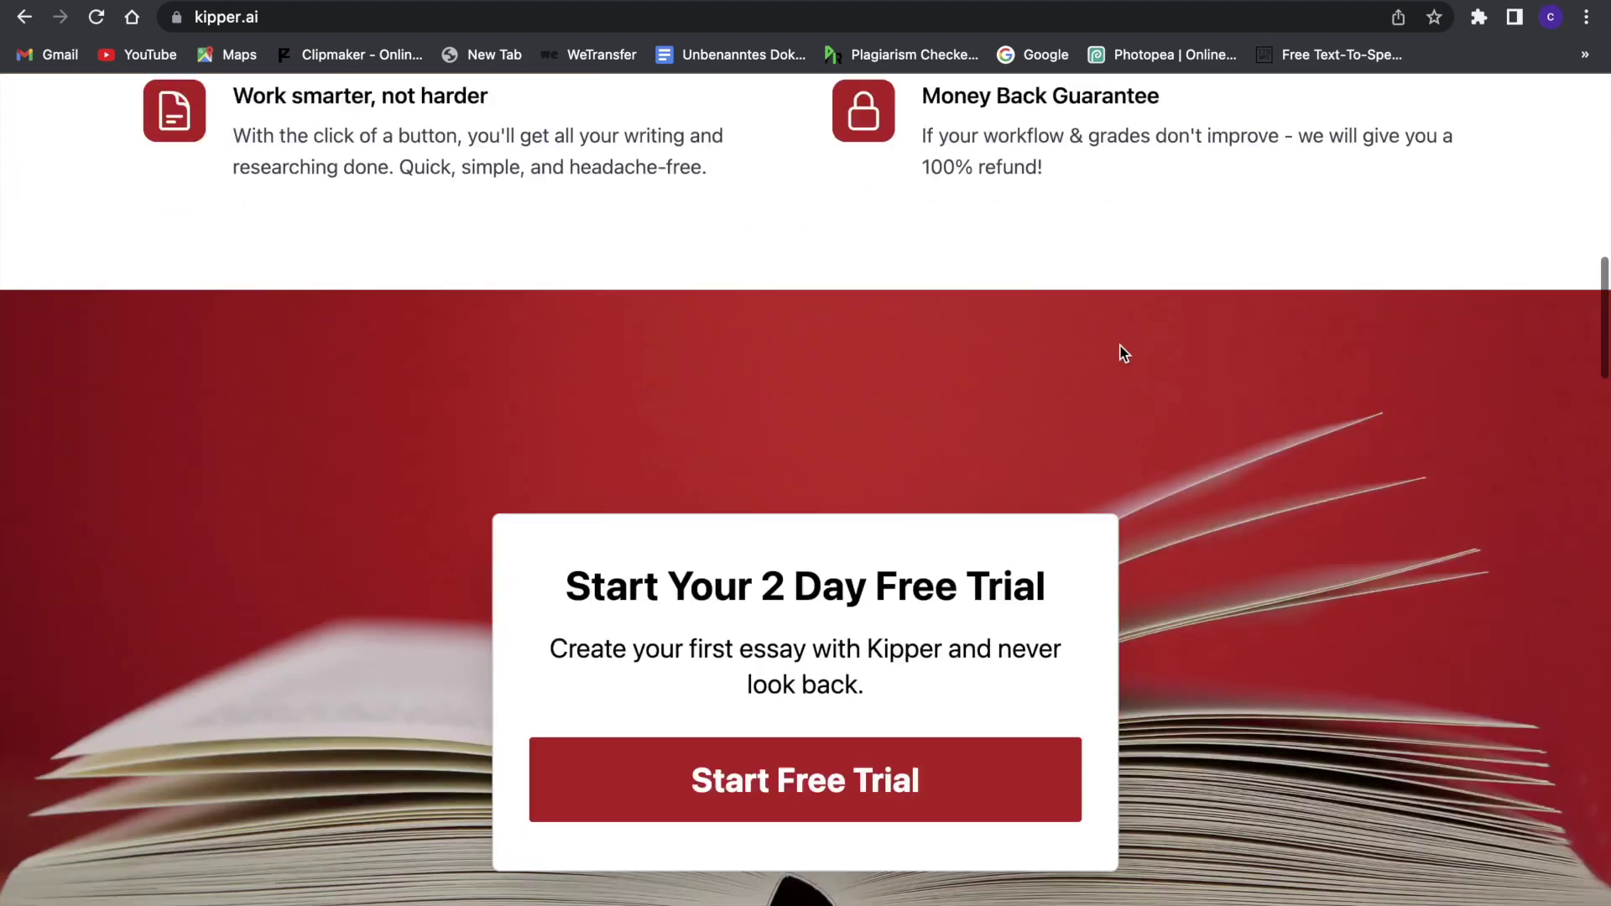
pyautogui.scroll(-10, 884, 464)
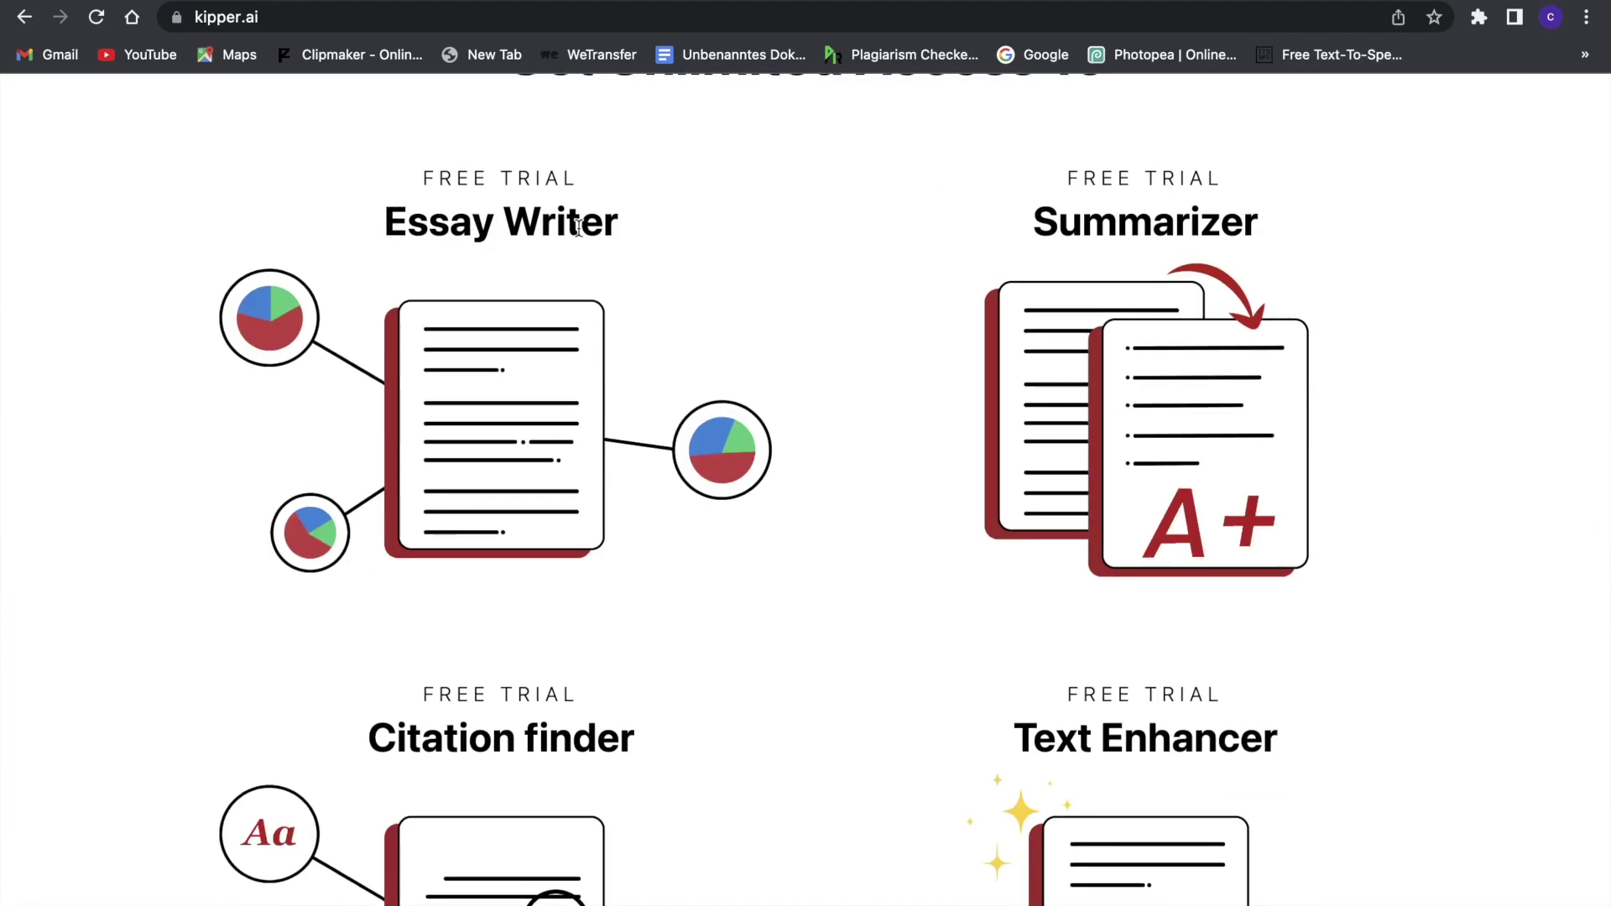
pyautogui.scroll(-4, 1184, 304)
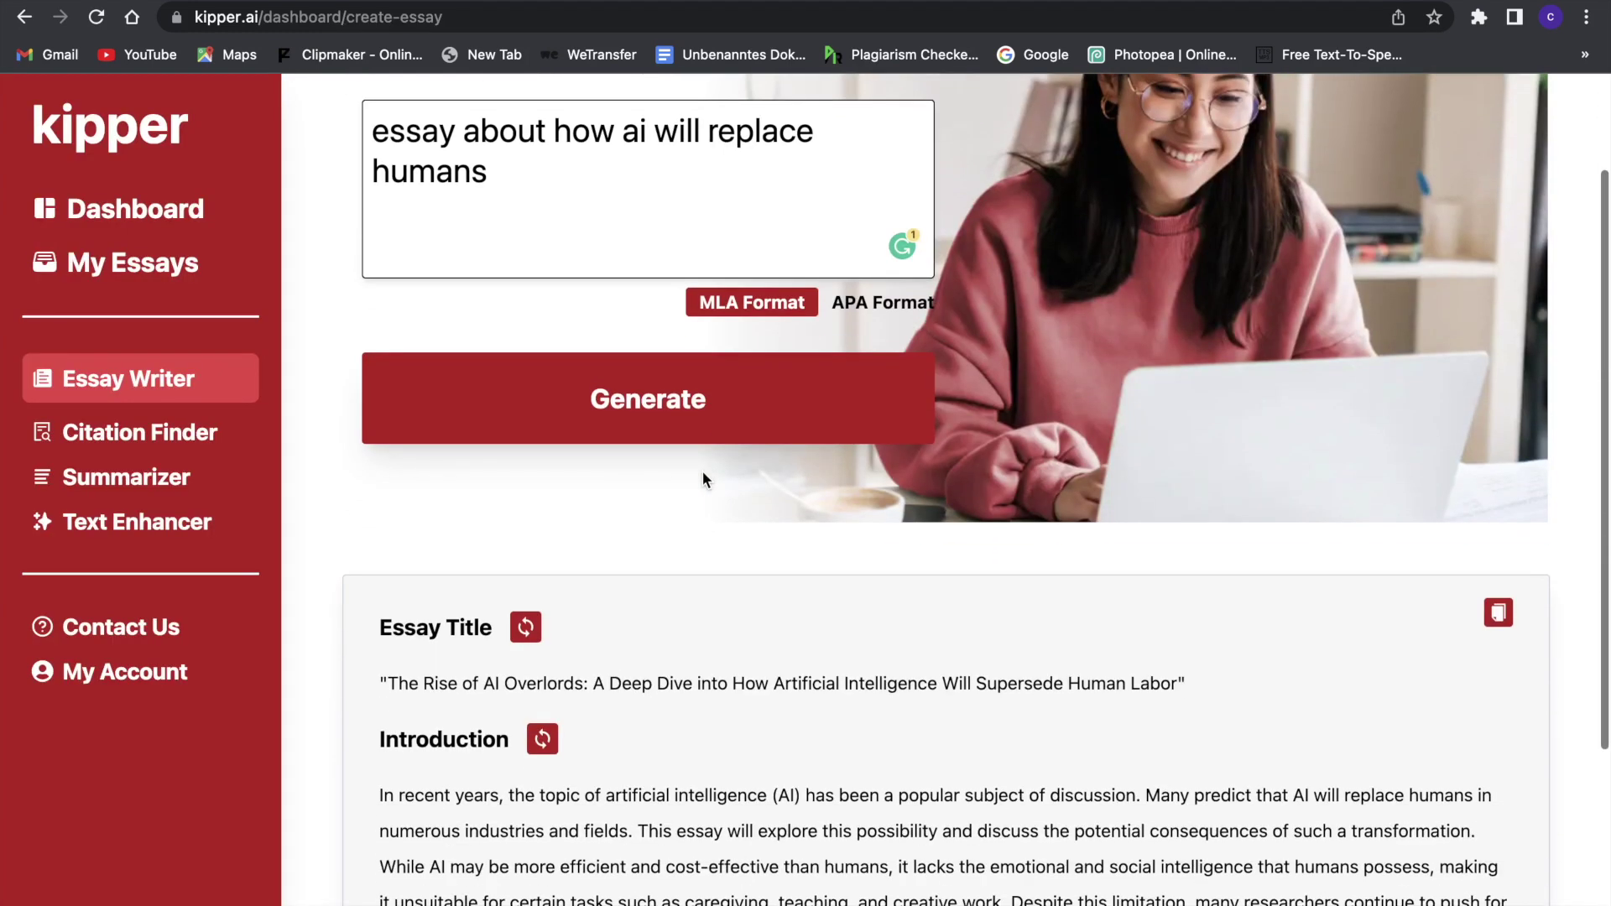
pyautogui.scroll(-5, 702, 471)
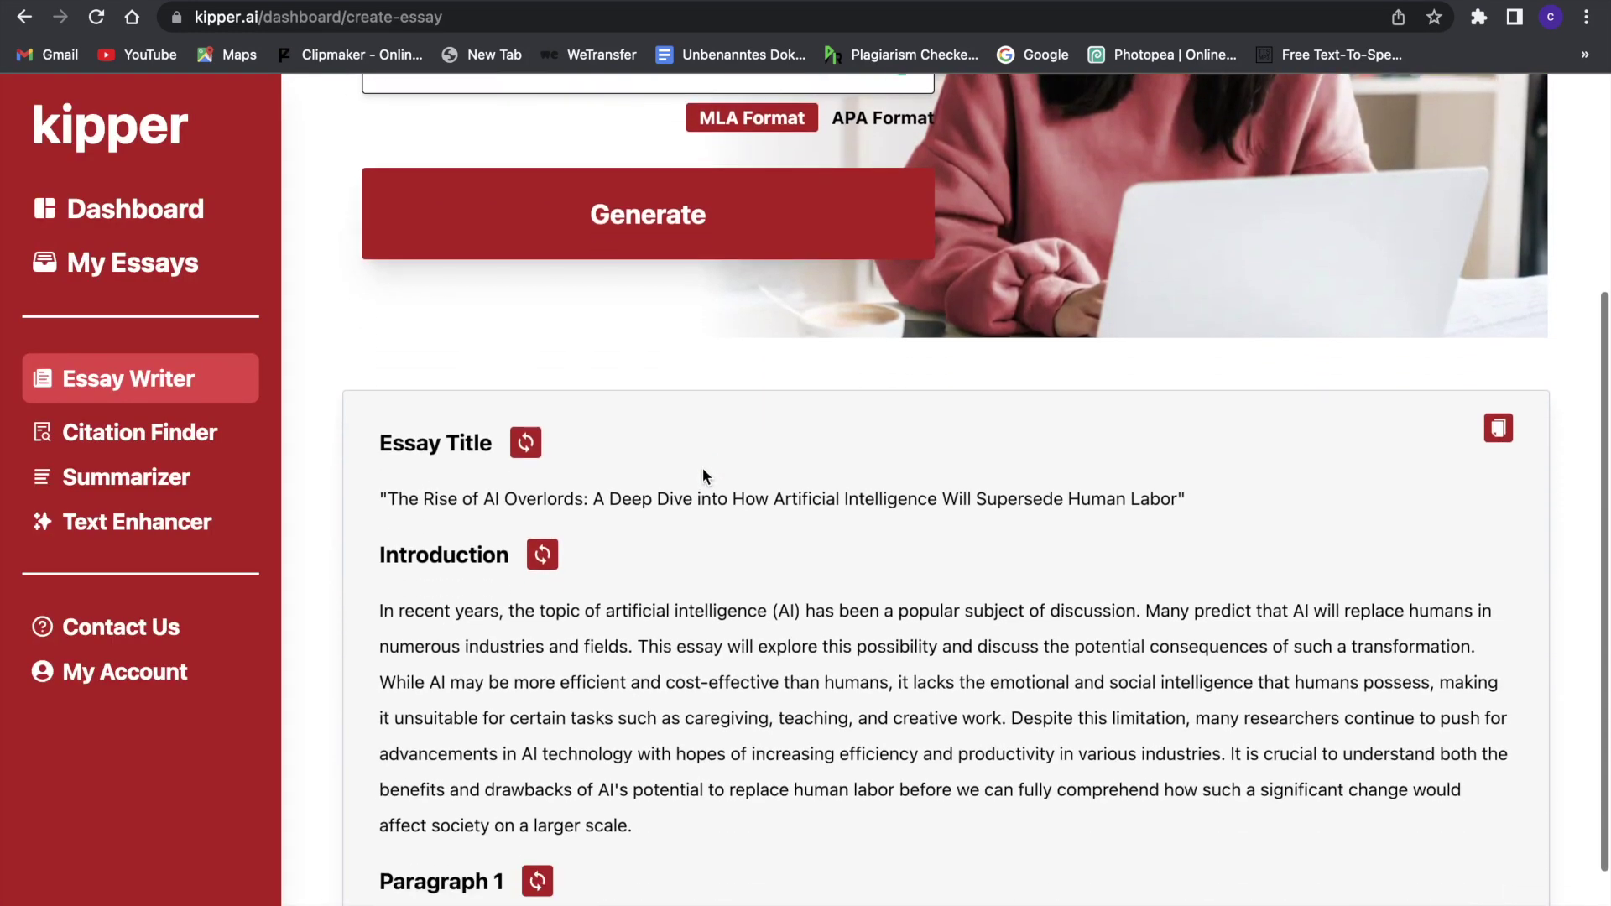
pyautogui.scroll(2, 690, 467)
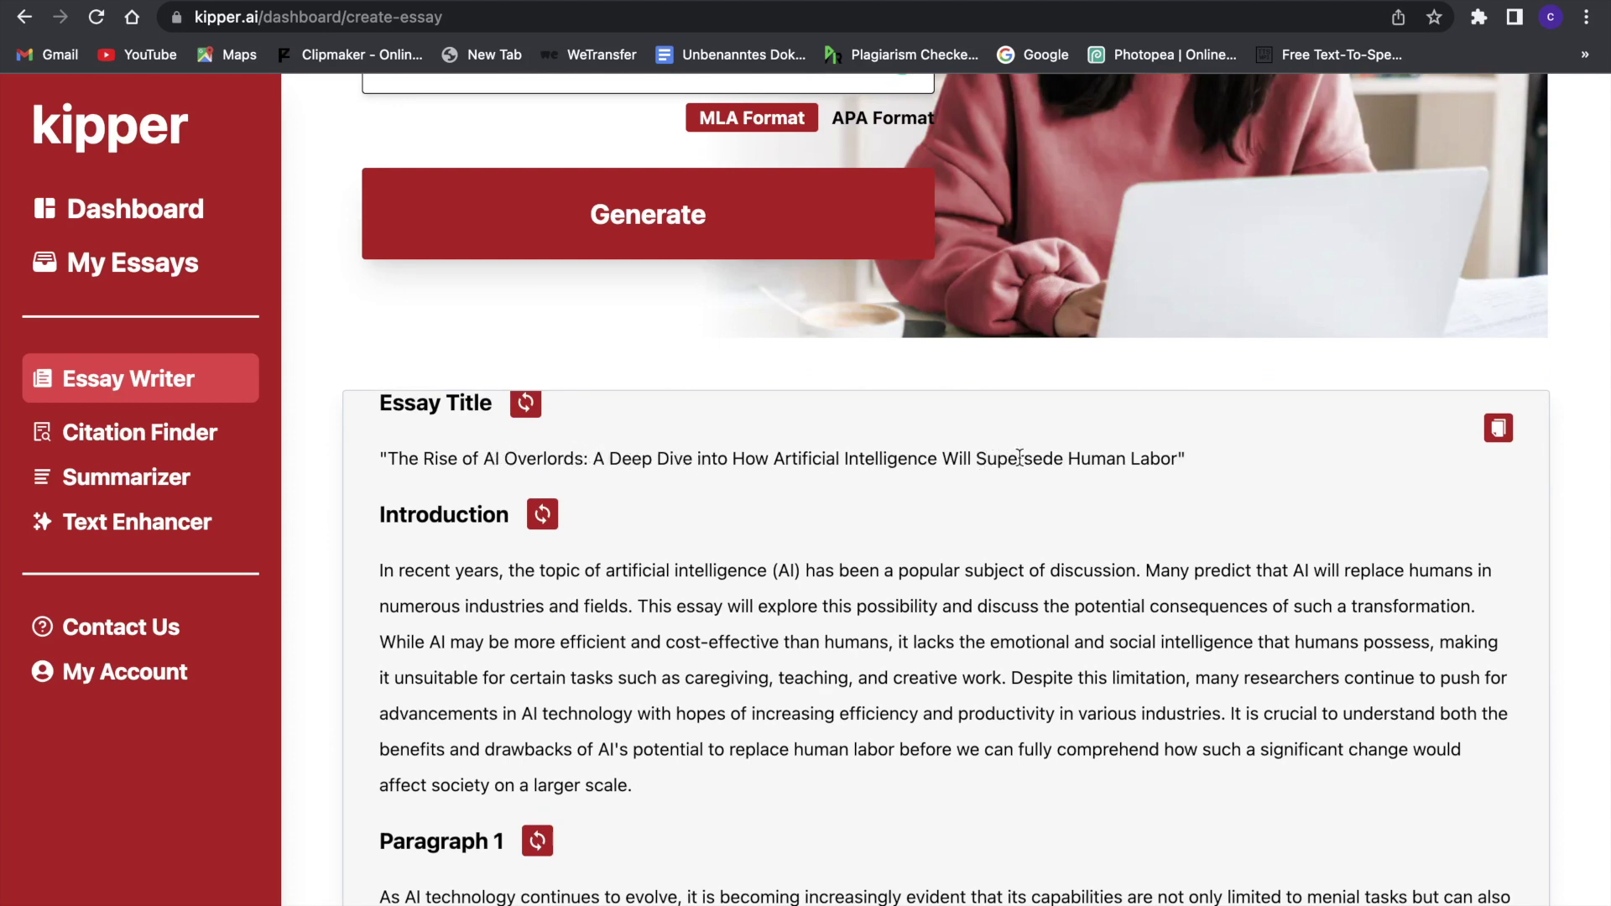
pyautogui.scroll(-7, 1084, 459)
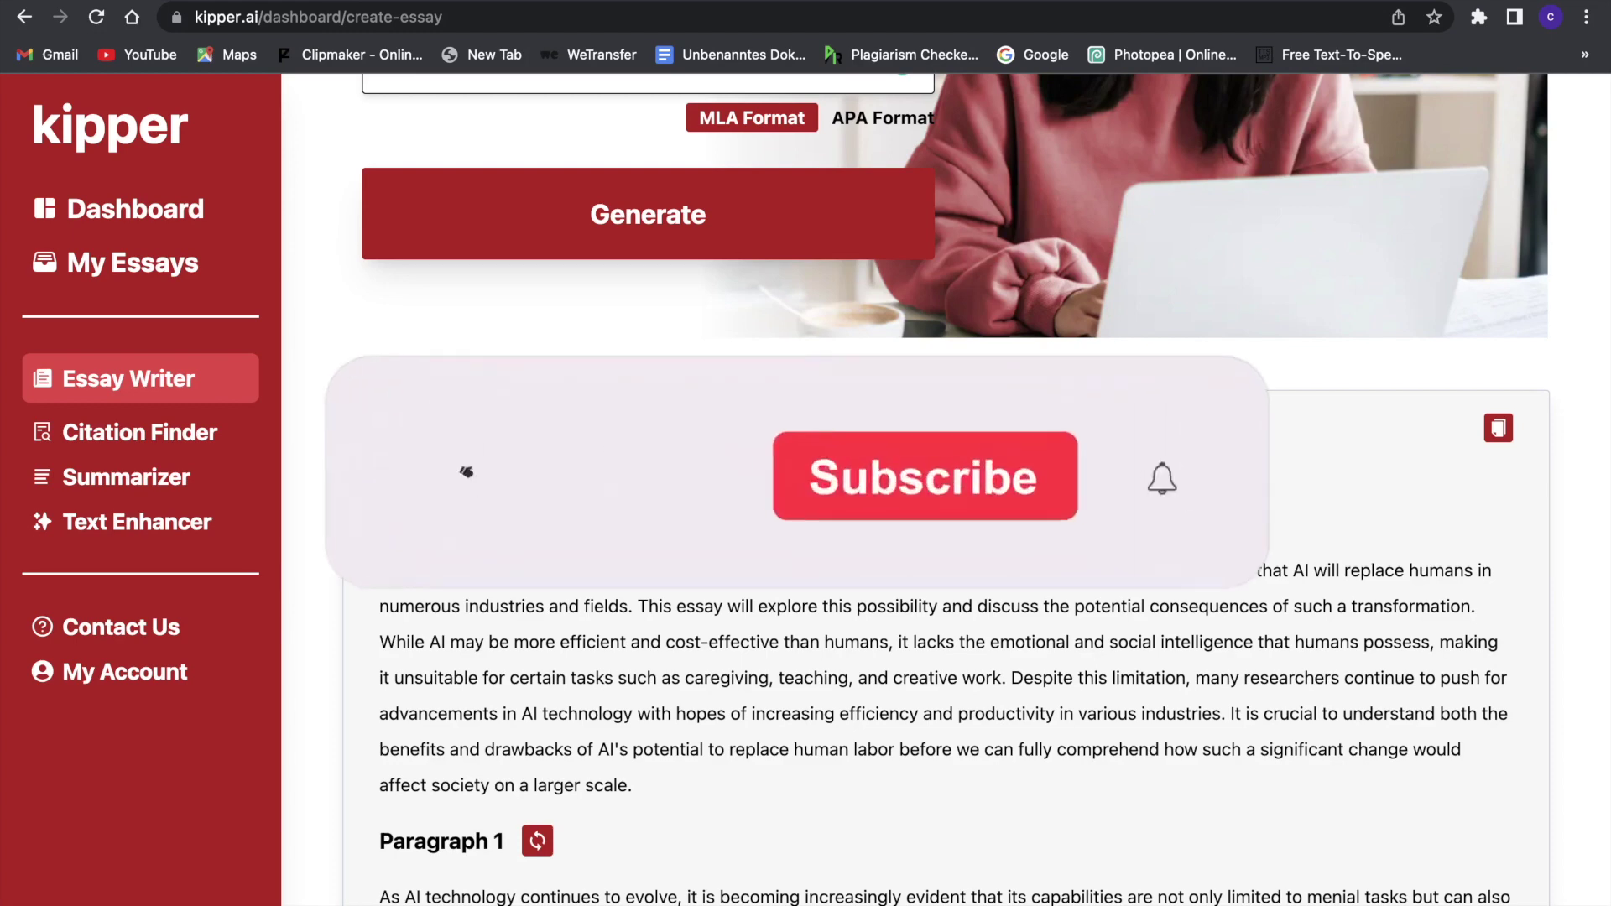
pyautogui.scroll(-5, 963, 655)
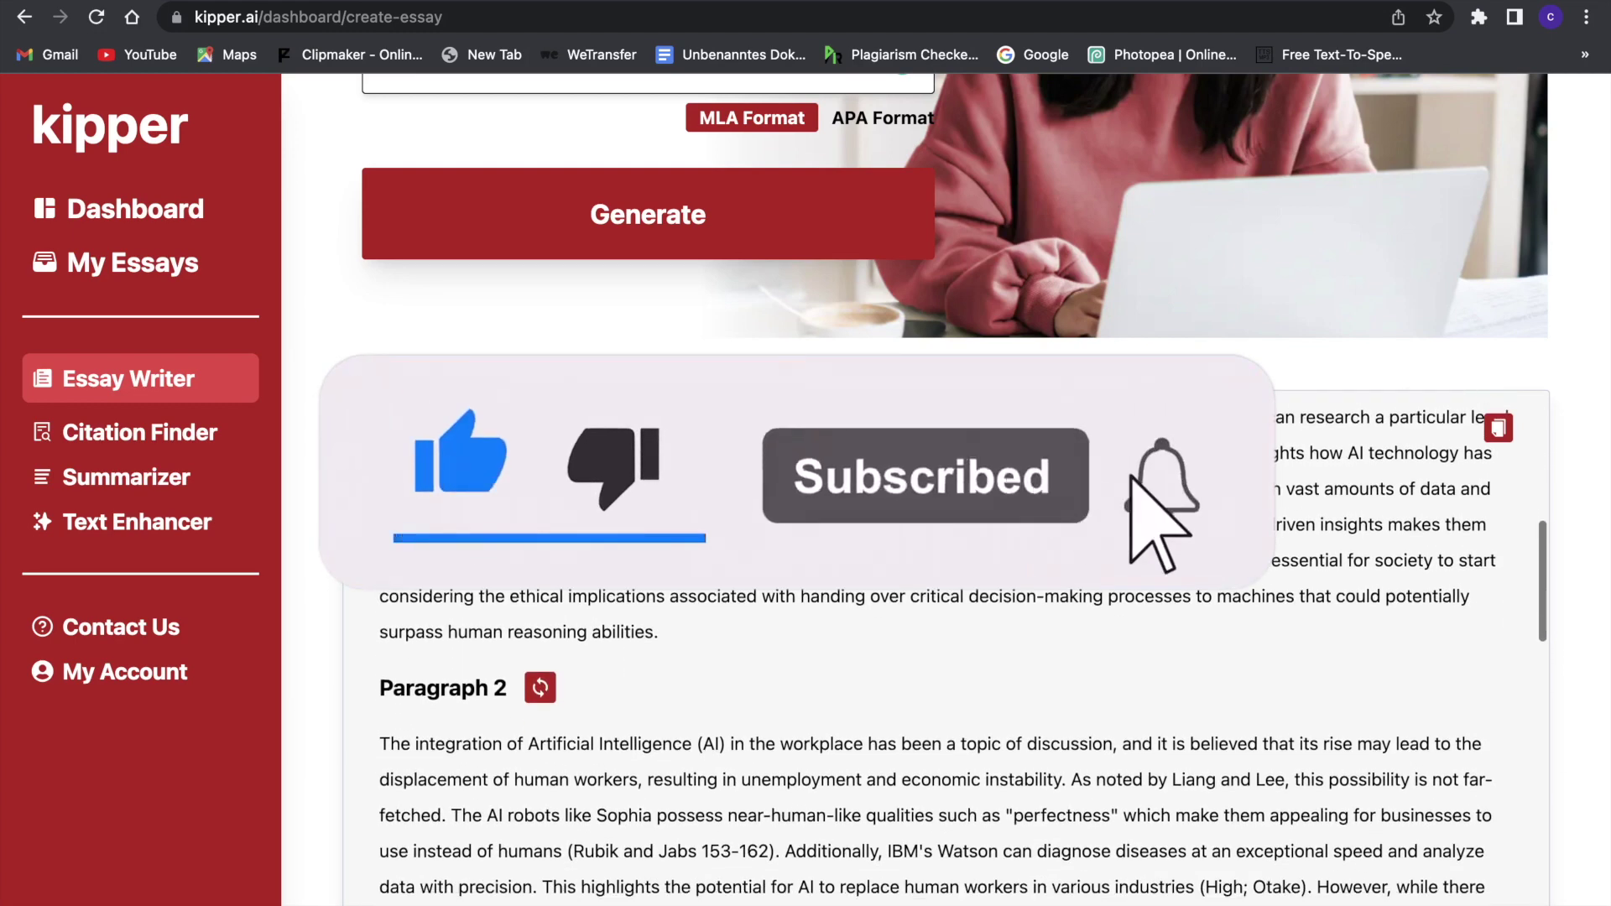
pyautogui.scroll(-3, 922, 490)
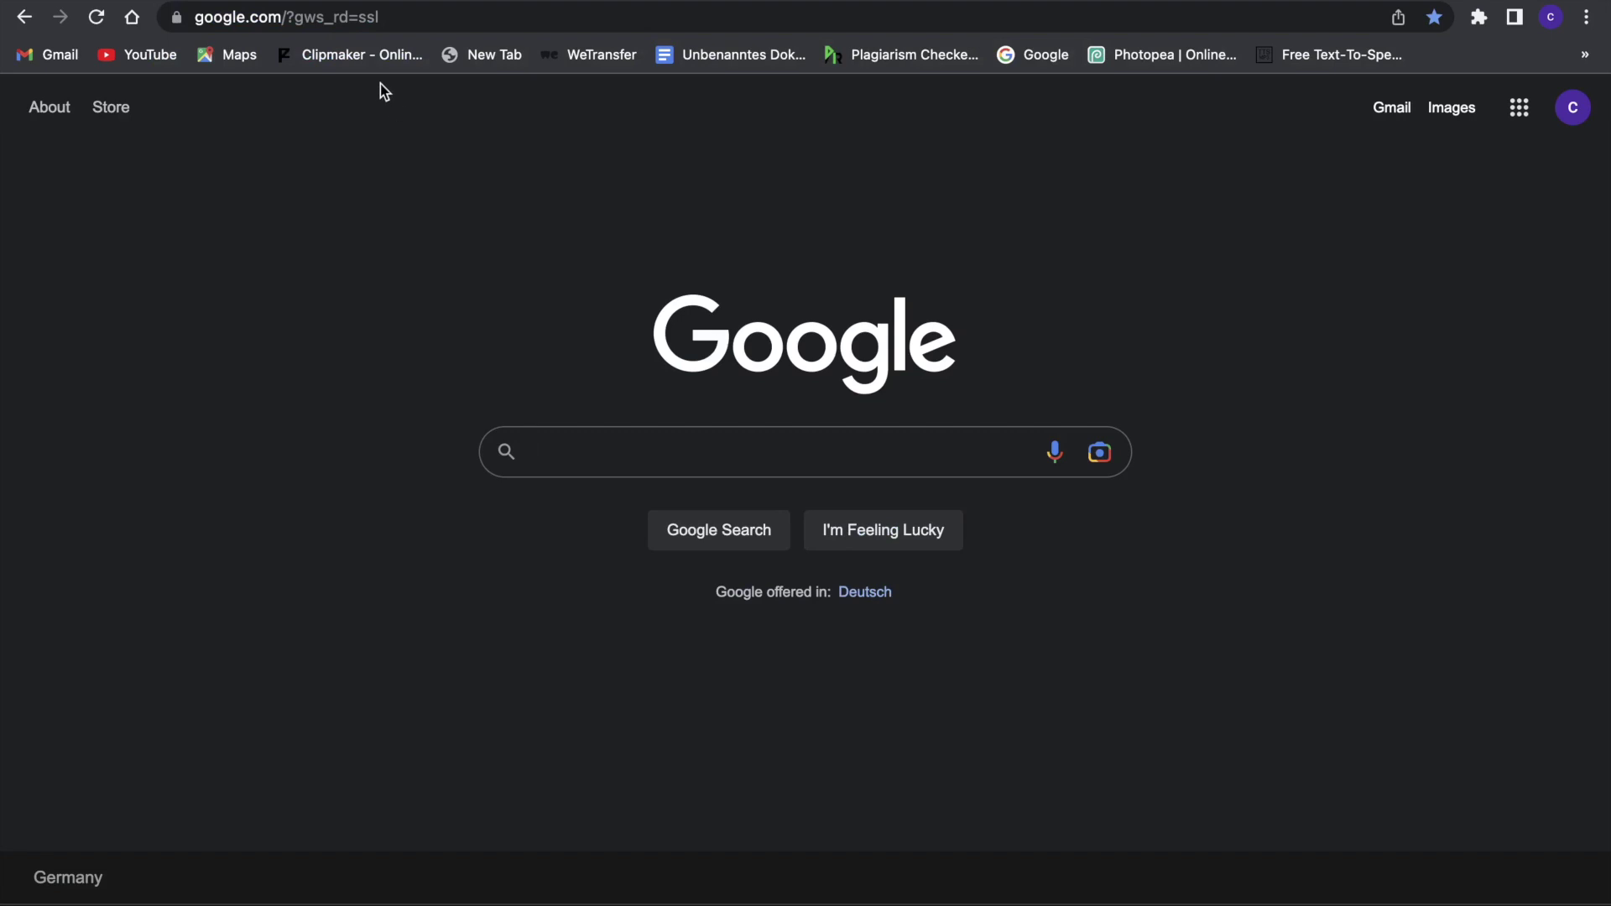
# - Go to kipper.ai from the Google homepage
pyautogui.click(375, 20)
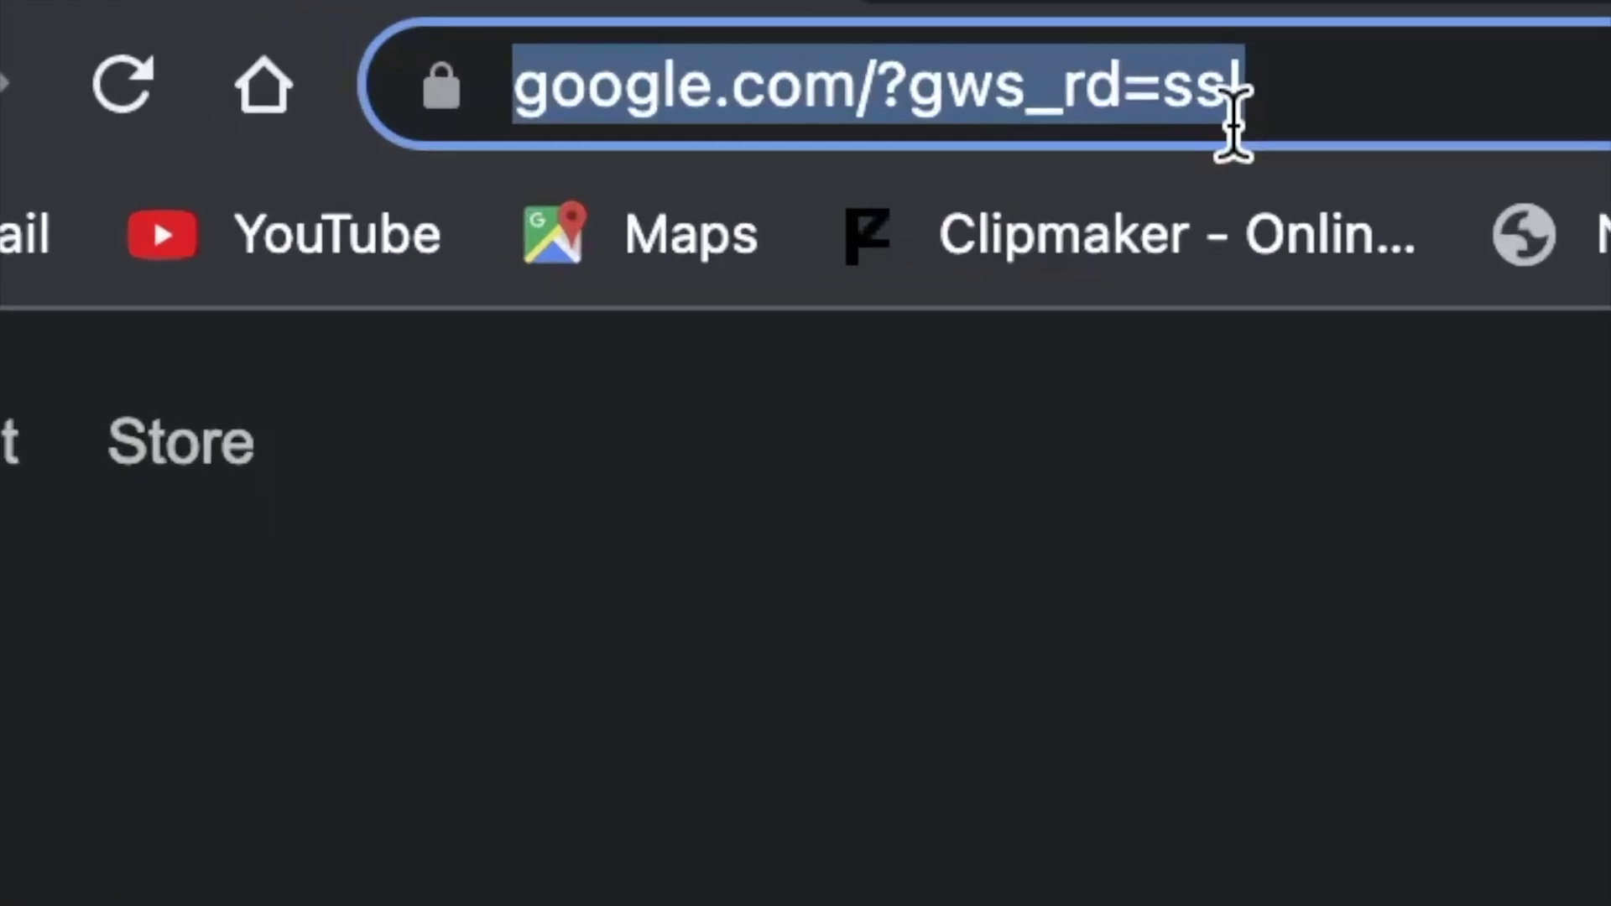
pyautogui.write('kipper.ai')
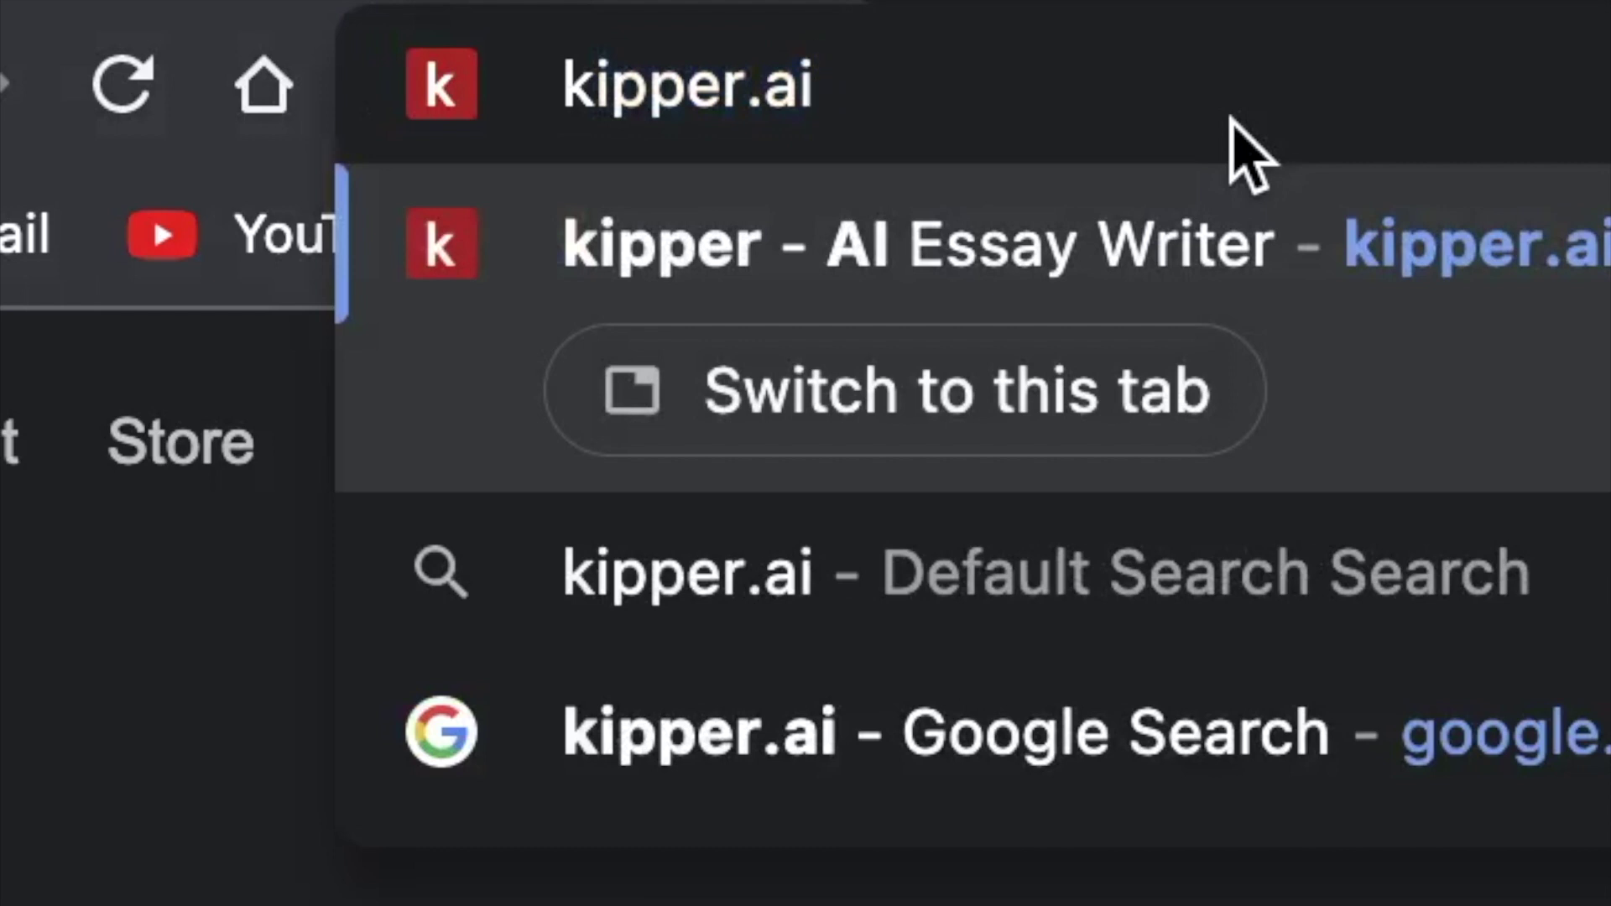
pyautogui.press('Return')
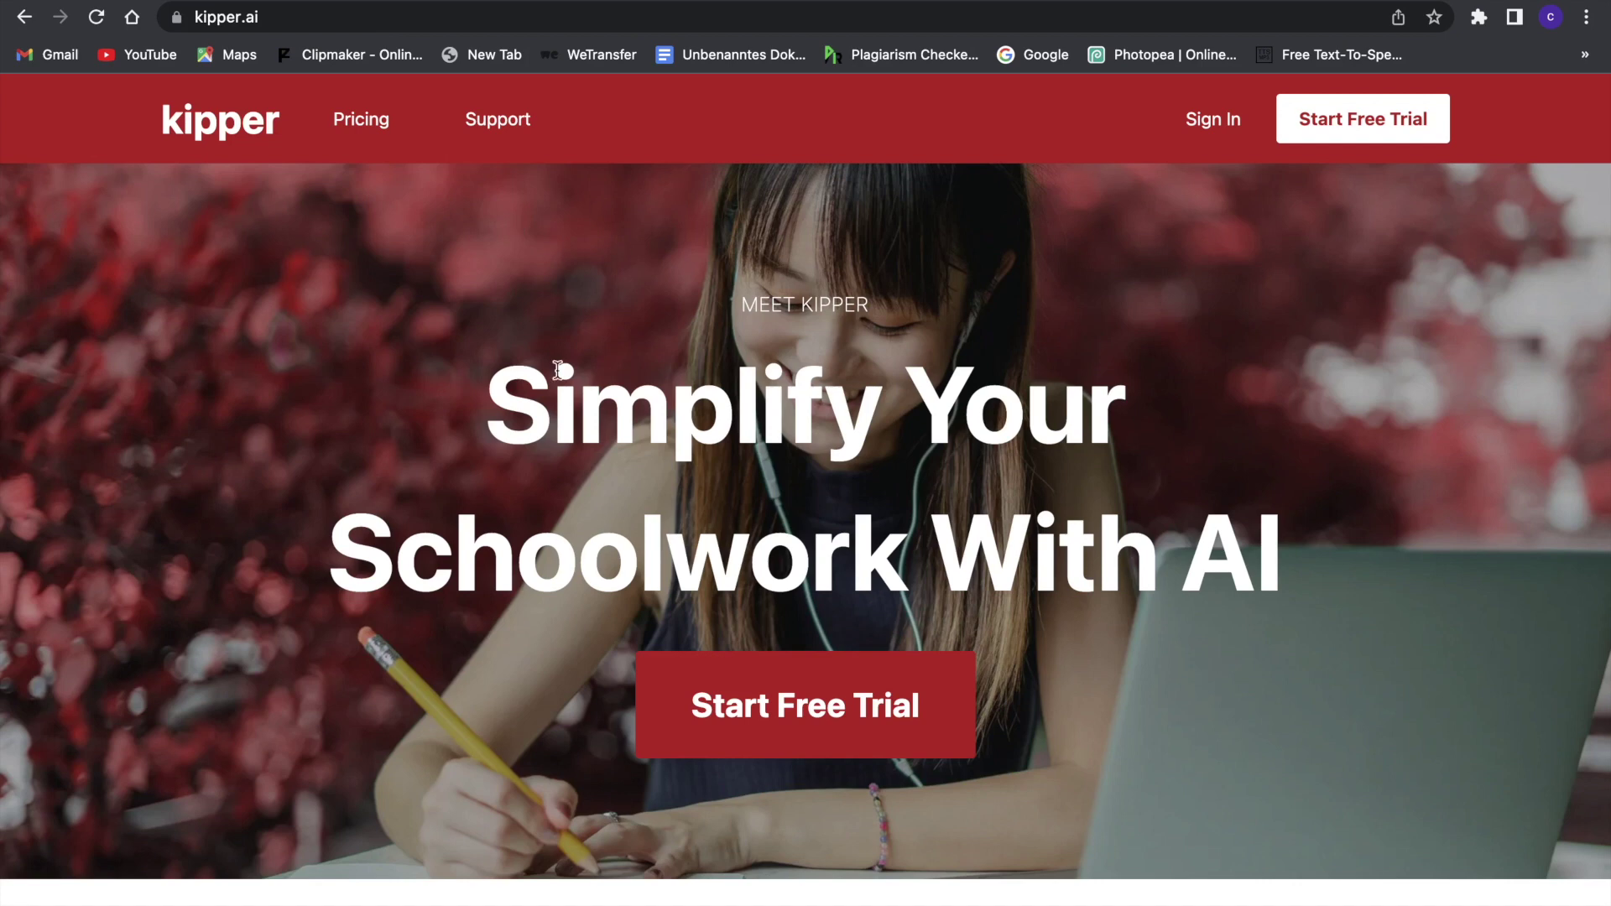
pyautogui.scroll(-2, 558, 370)
pyautogui.scroll(-8, 558, 370)
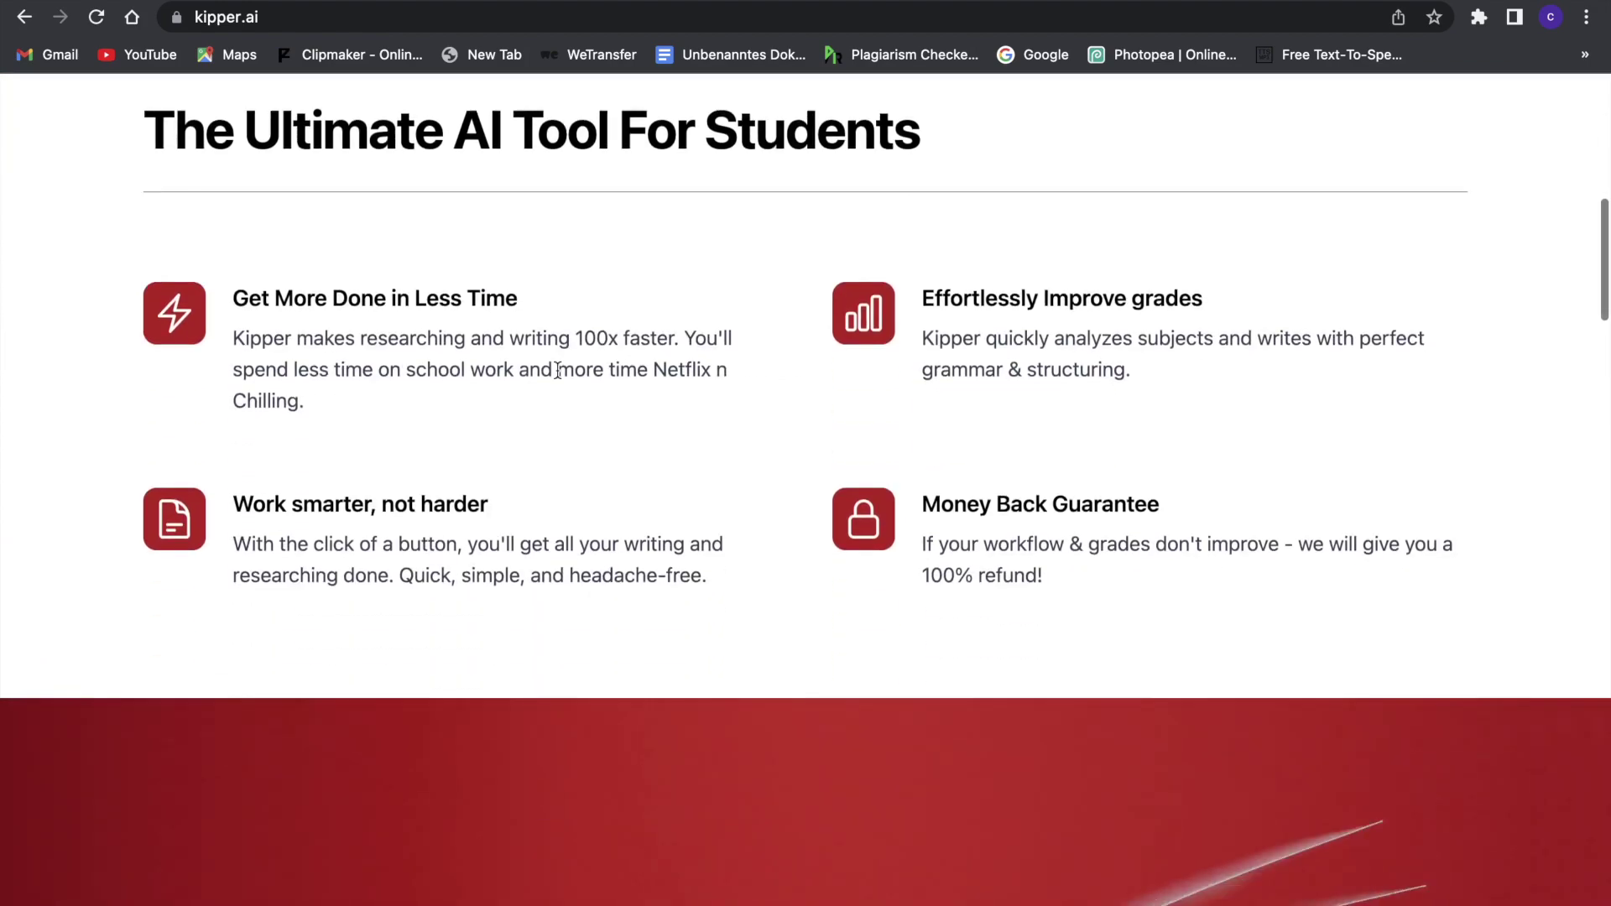
pyautogui.scroll(10, 557, 370)
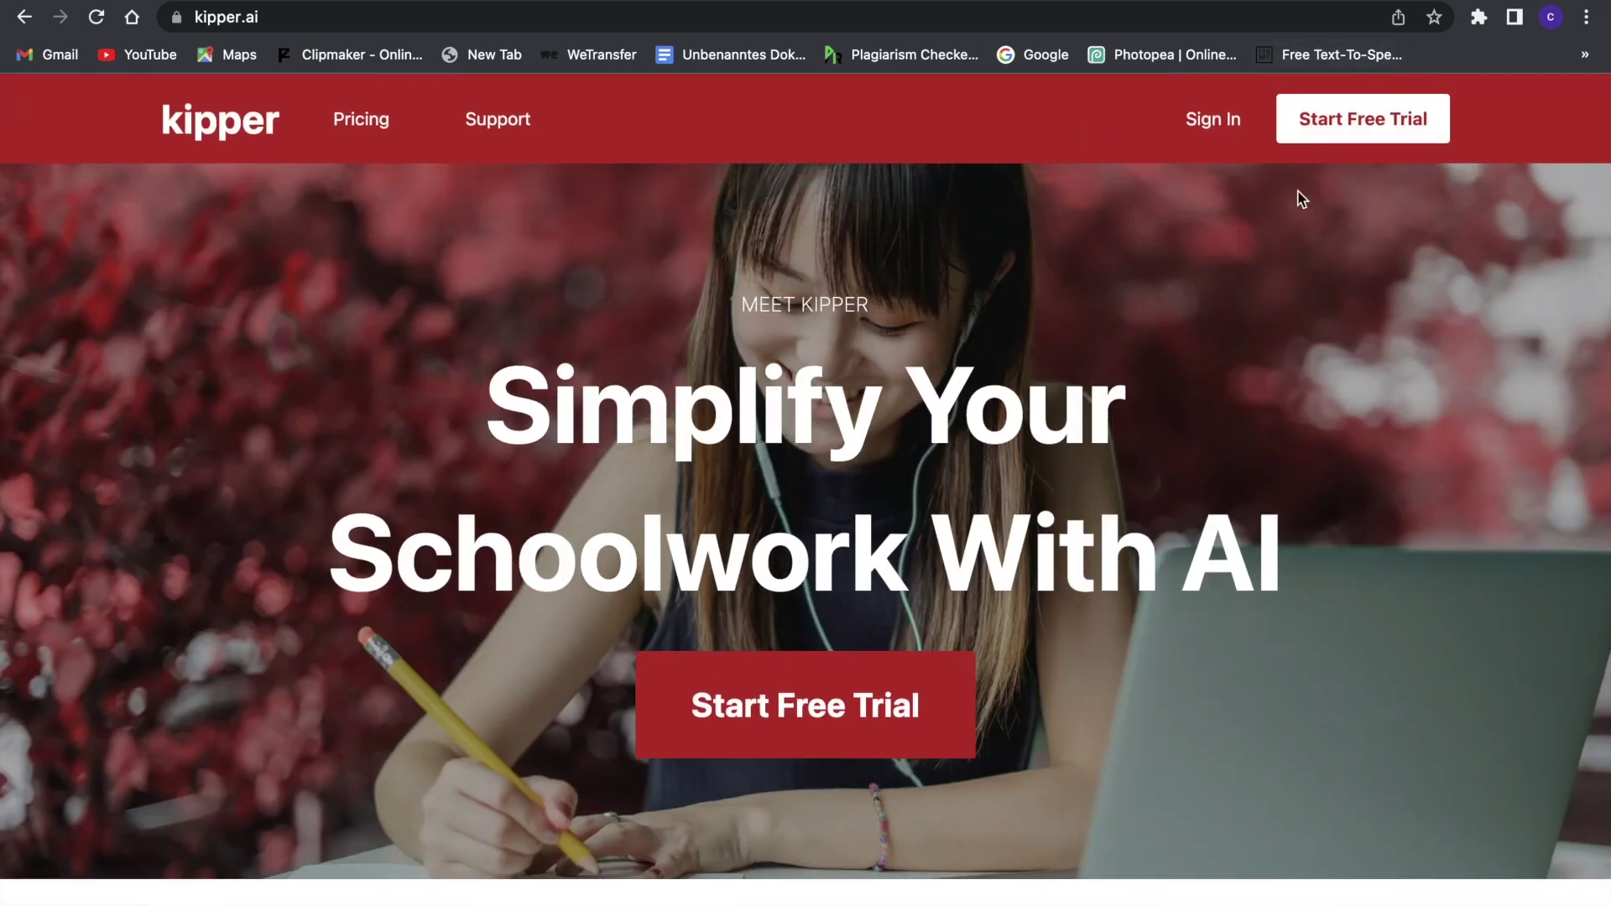
pyautogui.scroll(-15, 1124, 352)
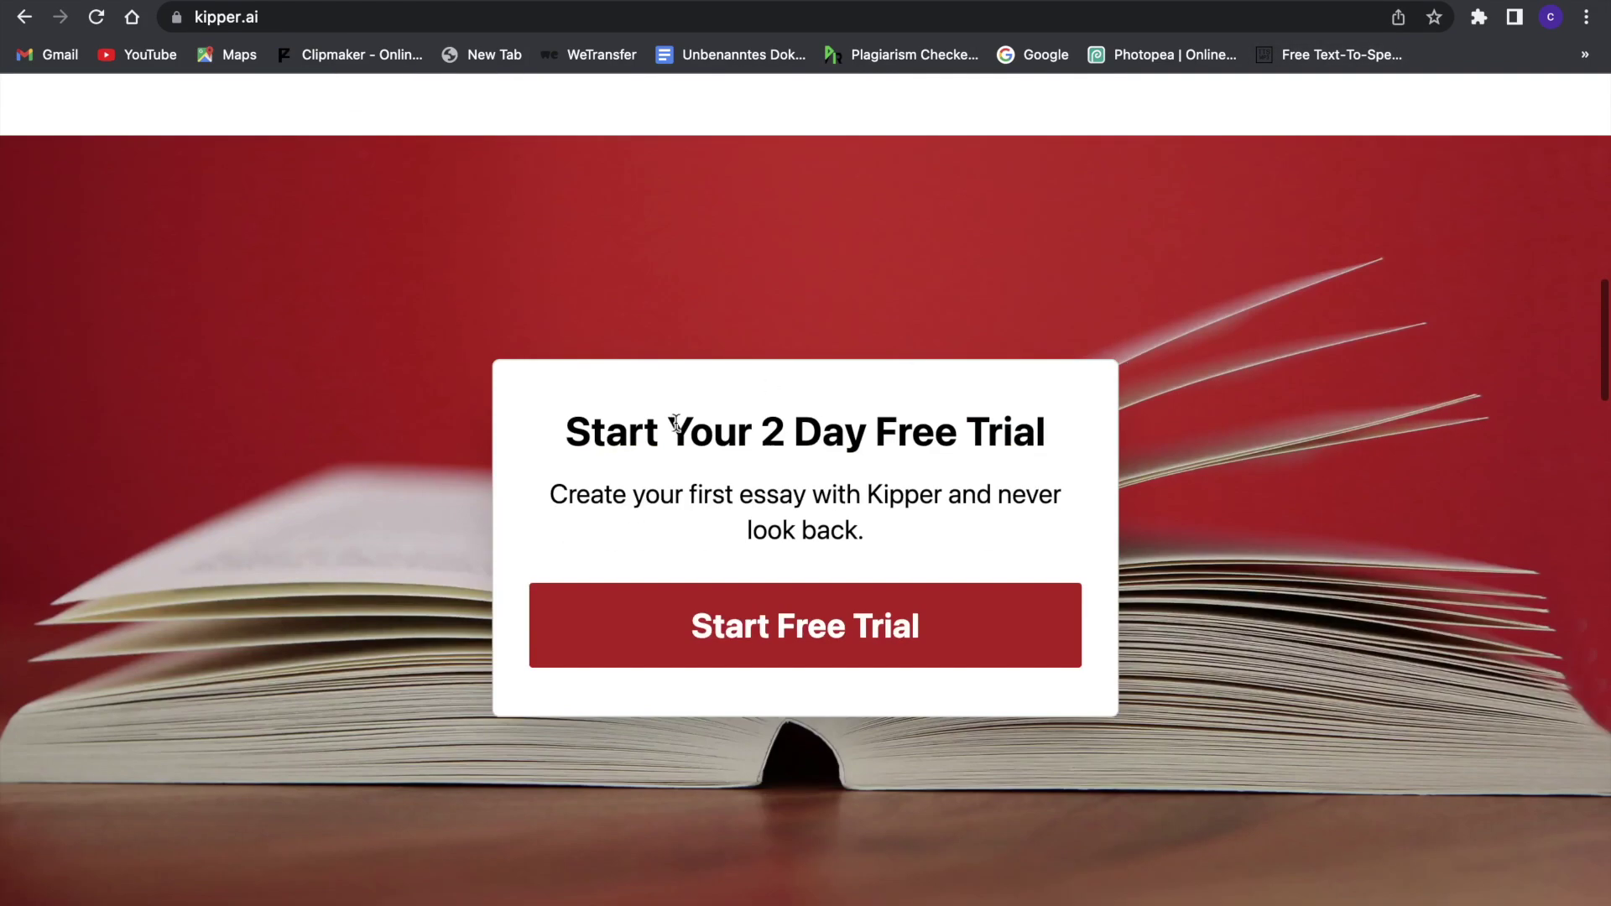
pyautogui.scroll(-10, 885, 460)
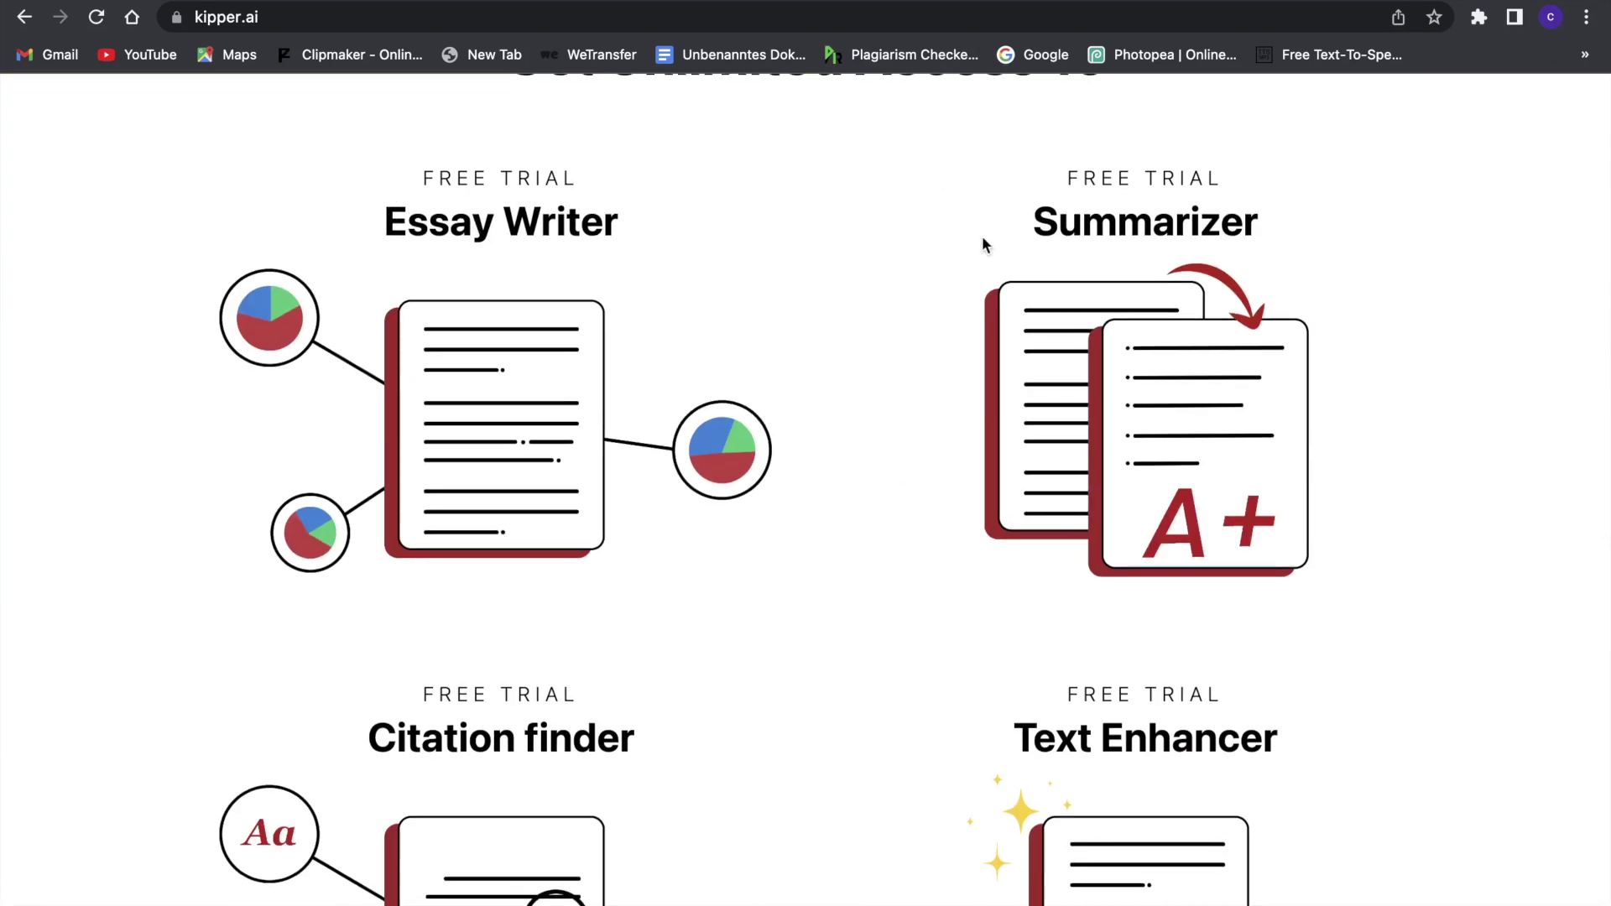
pyautogui.scroll(-3, 749, 330)
pyautogui.scroll(-3, 537, 553)
pyautogui.scroll(-10, 1021, 446)
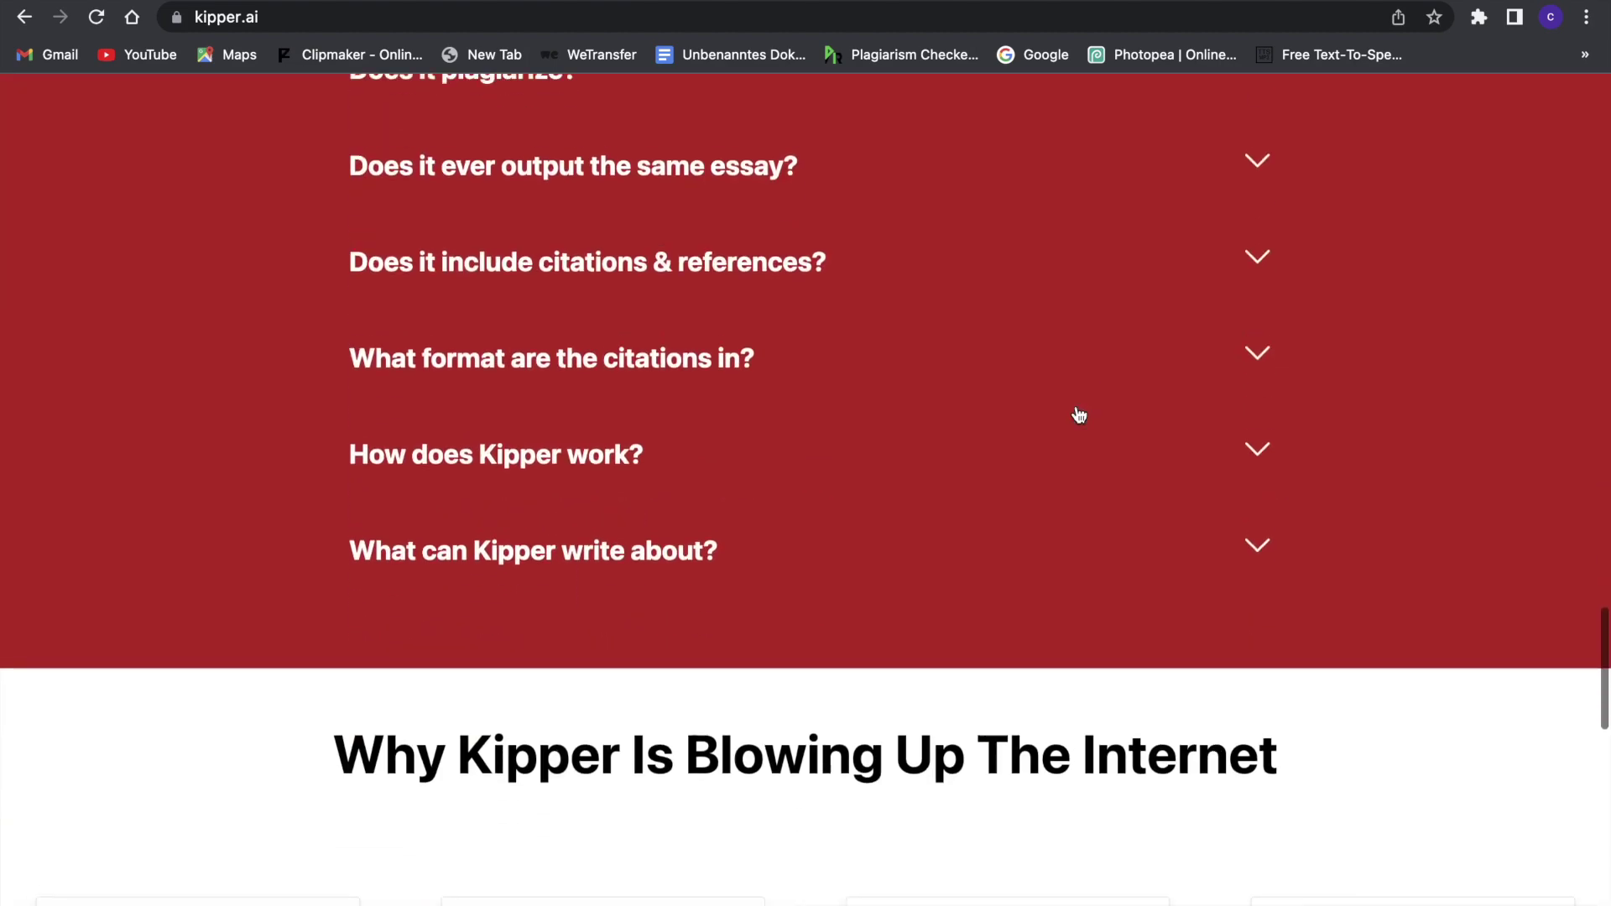
pyautogui.scroll(-5, 1079, 414)
pyautogui.scroll(20, 1078, 411)
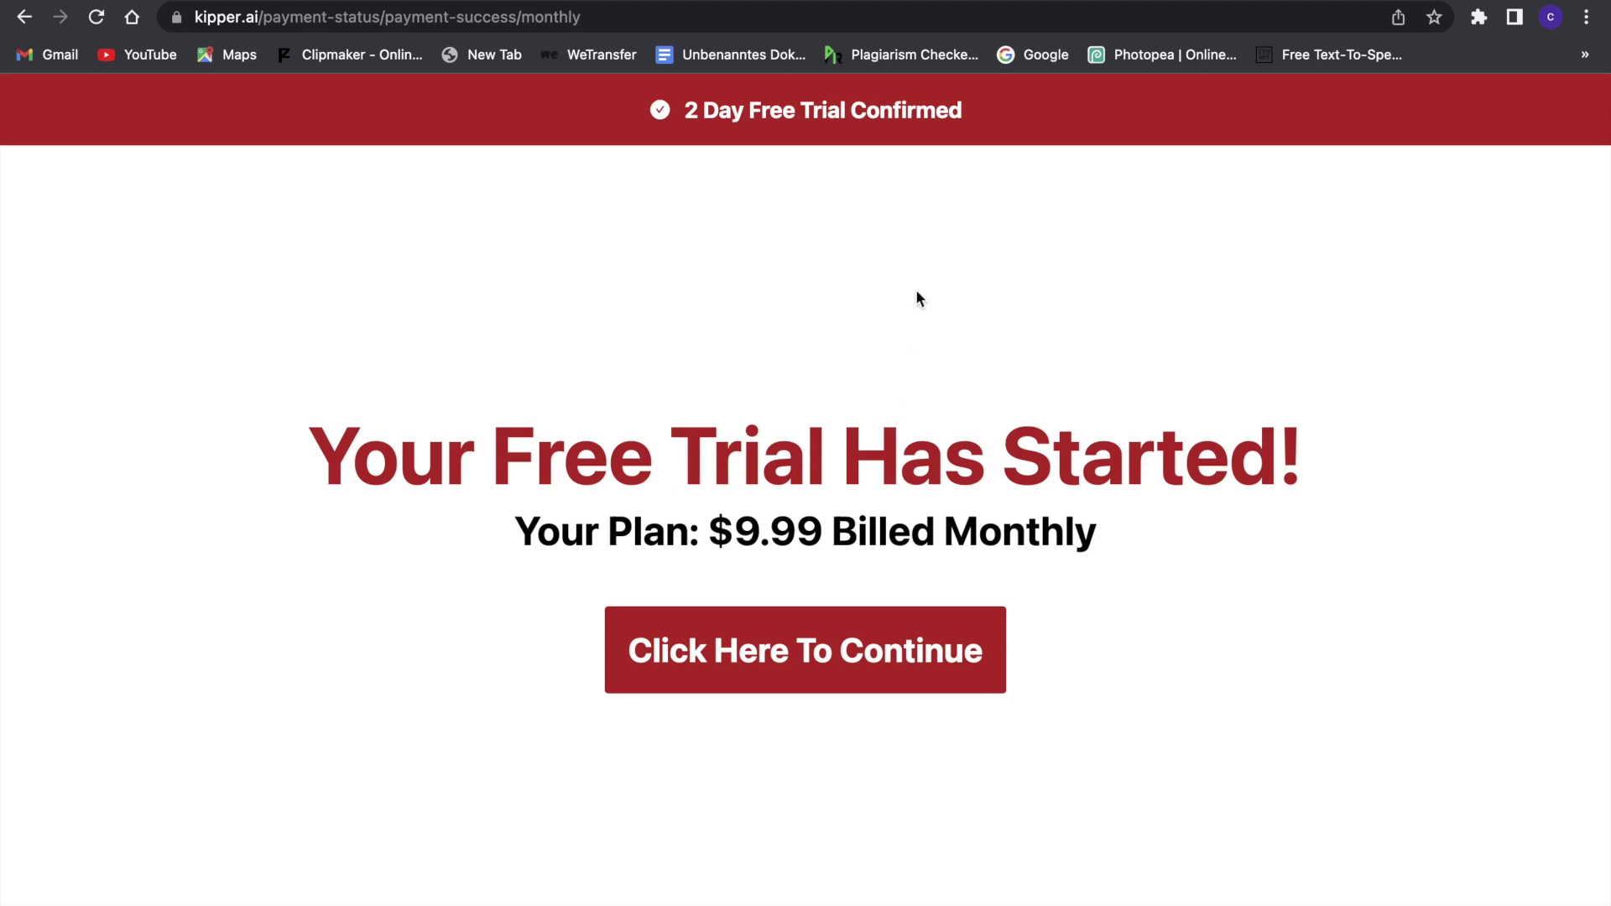
# - Continue from the trial confirmation to the Essay Writer and select the Essay Subject box
pyautogui.click(881, 641)
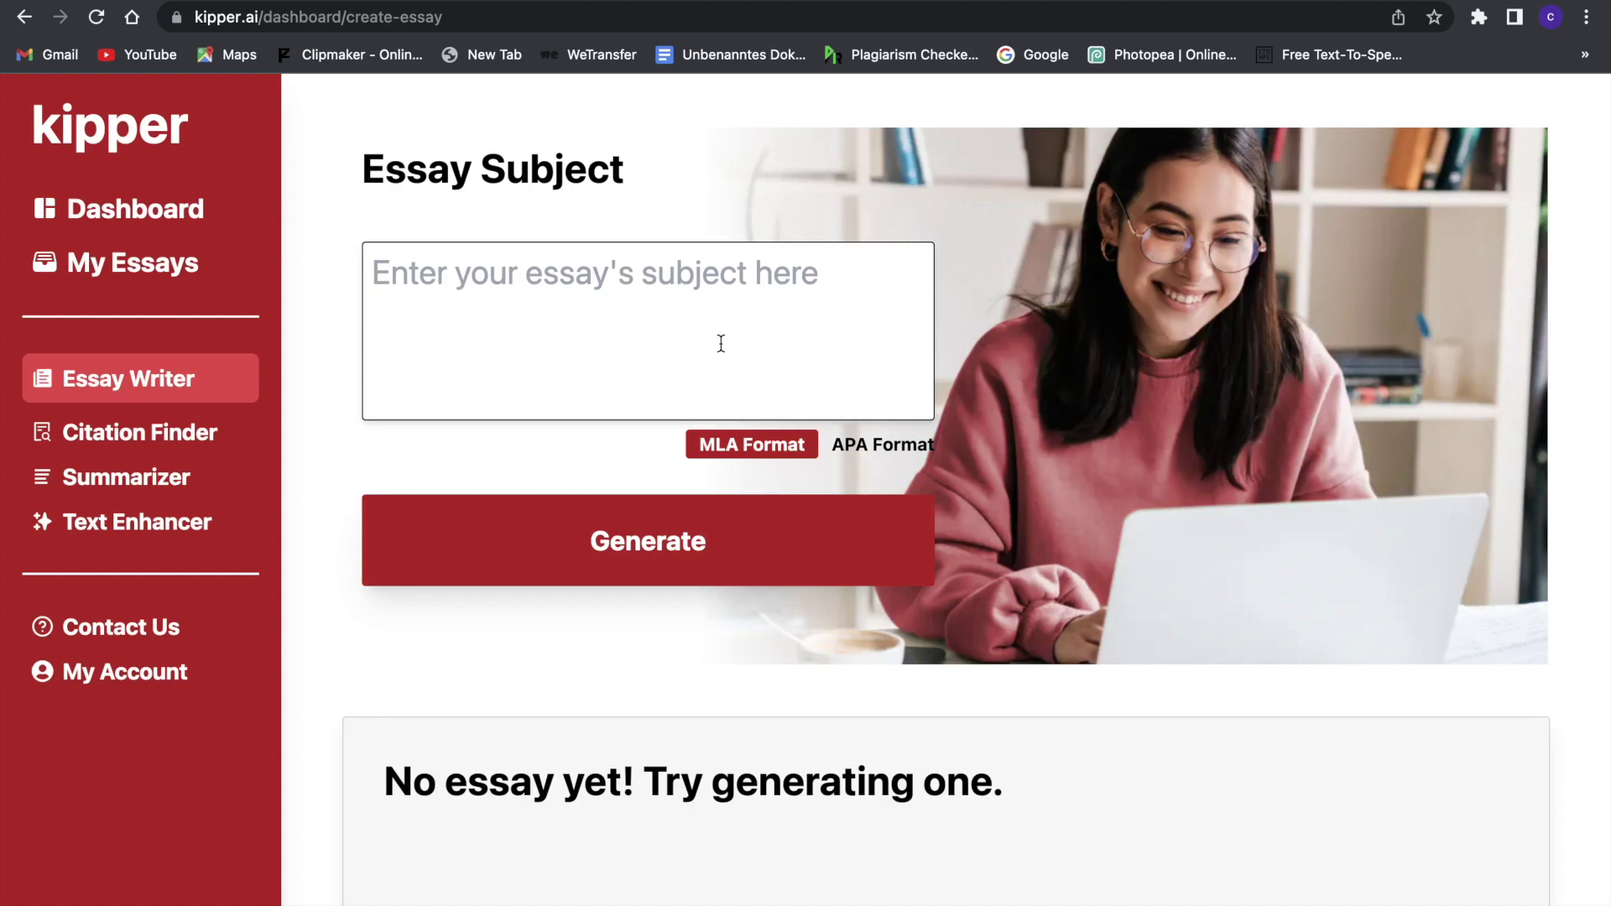
pyautogui.click(691, 289)
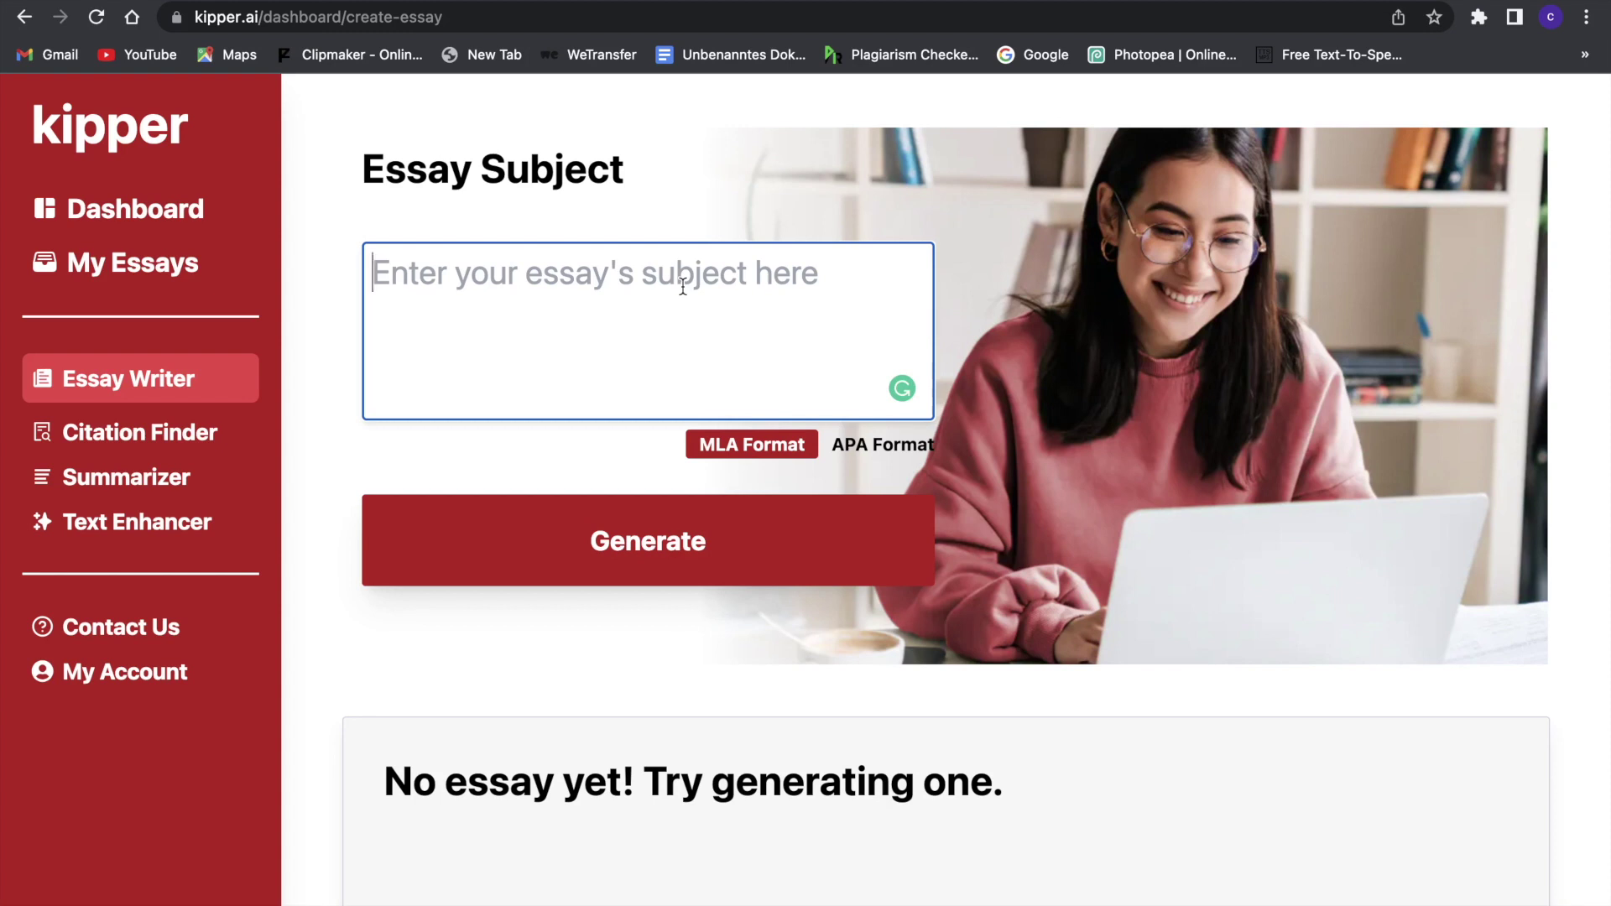
# - Enter the subject 'essay about how ai will replace humans' and generate the MLA essay
pyautogui.write('essay about how')
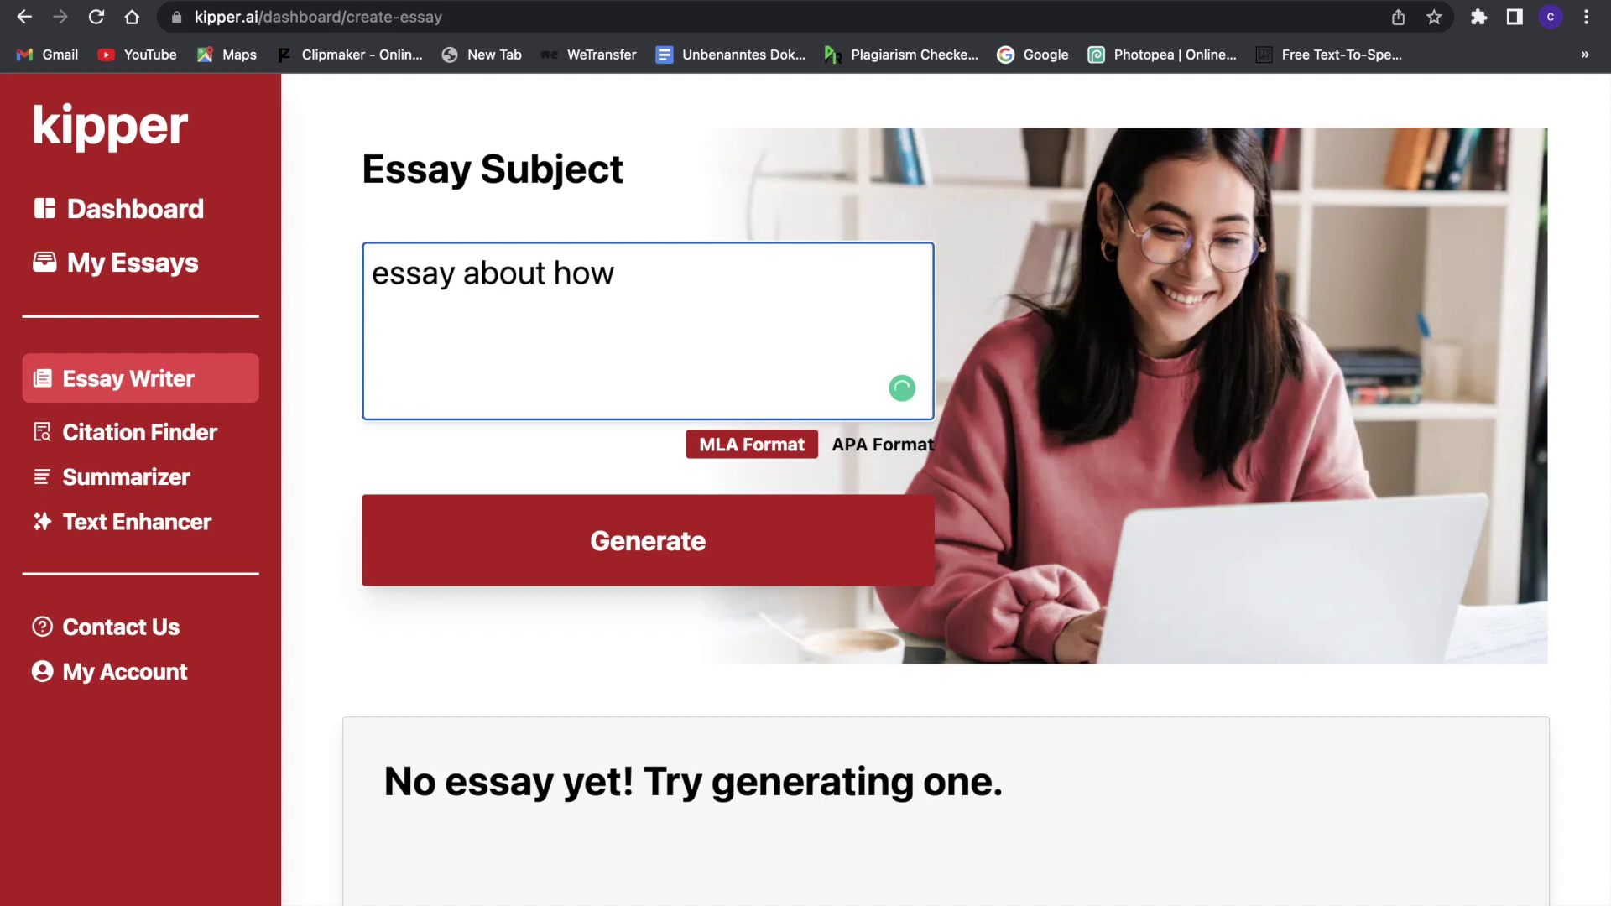
pyautogui.write(' ai will replace y')
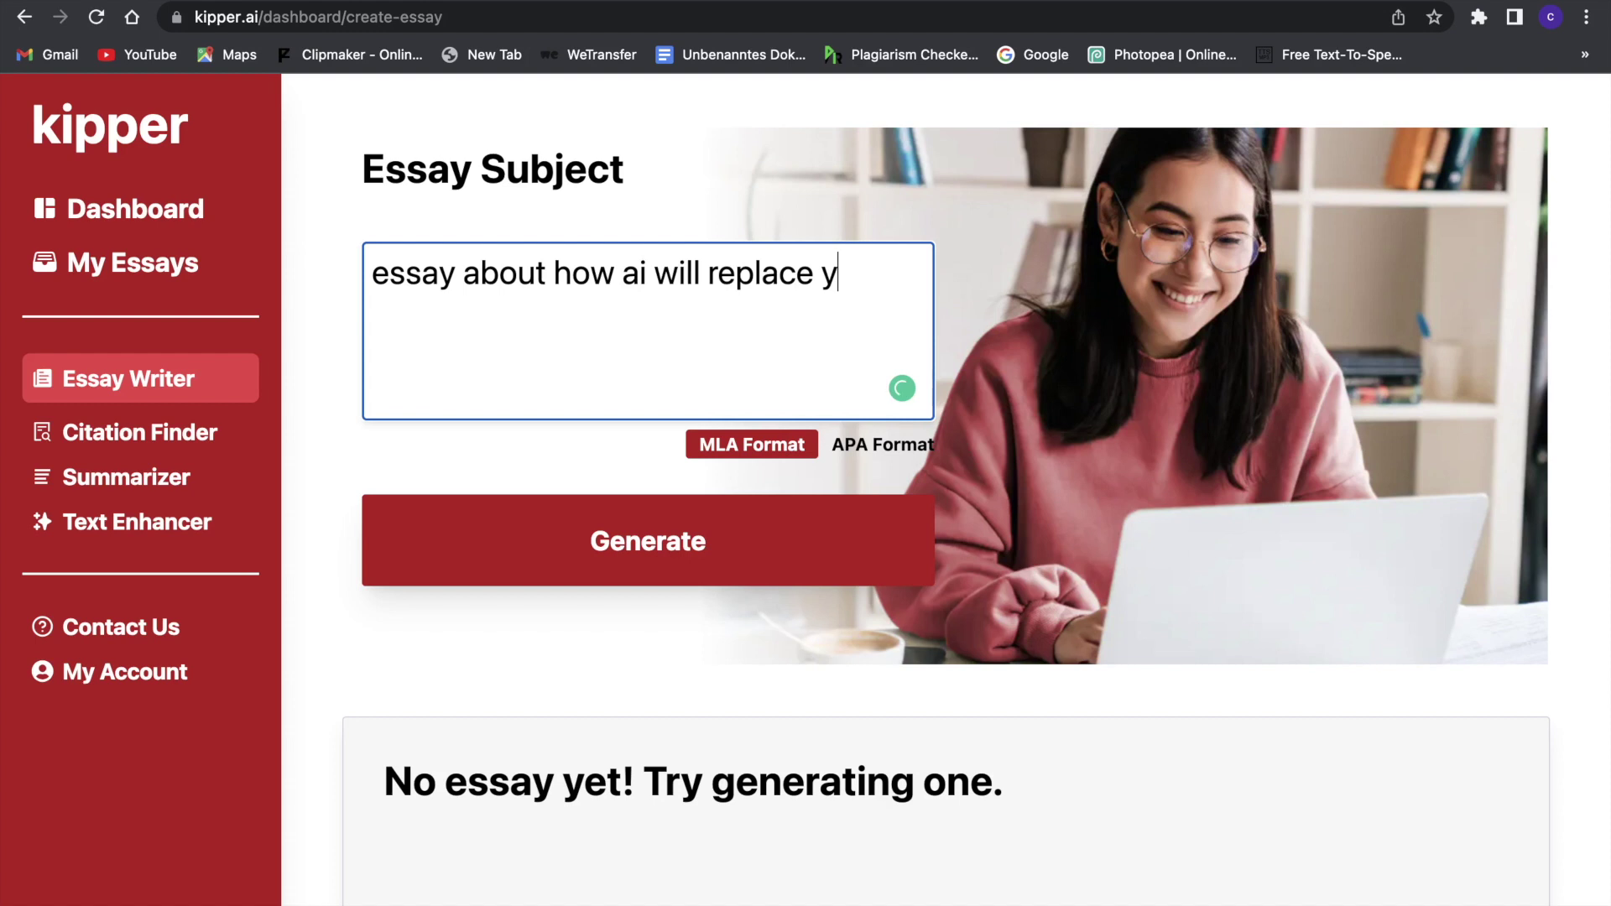
pyautogui.press('BackSpace')
pyautogui.write('humans')
pyautogui.click(676, 547)
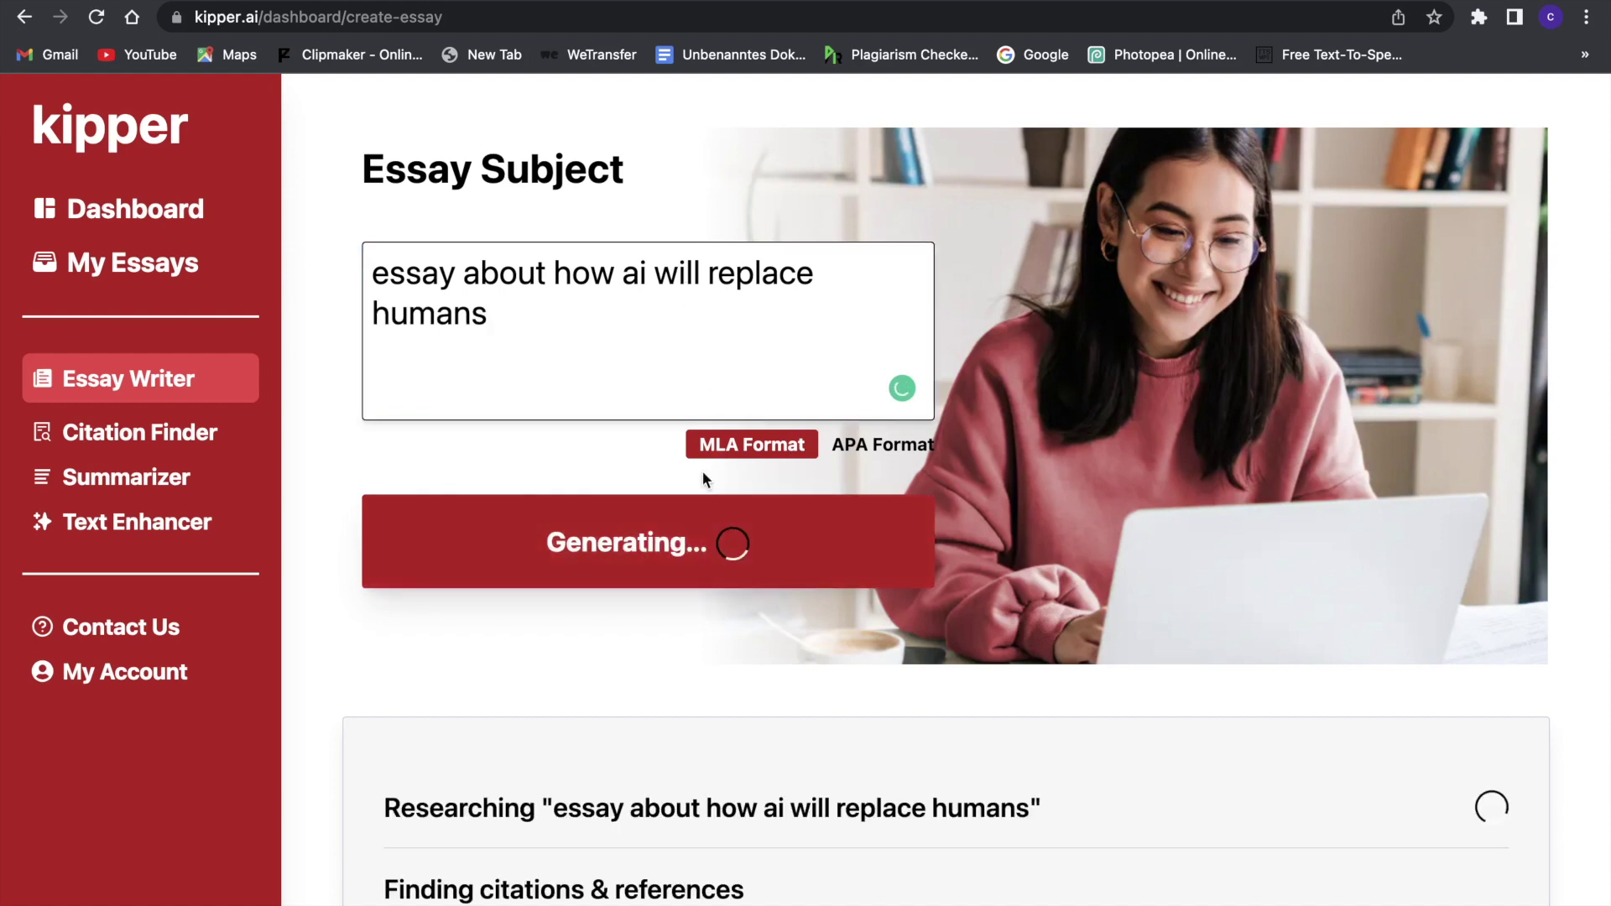
# - Review the essay's paragraphs, Works Cited and Other Sources, then return to Paragraph 1
pyautogui.scroll(-2, 702, 470)
pyautogui.scroll(-1, 705, 480)
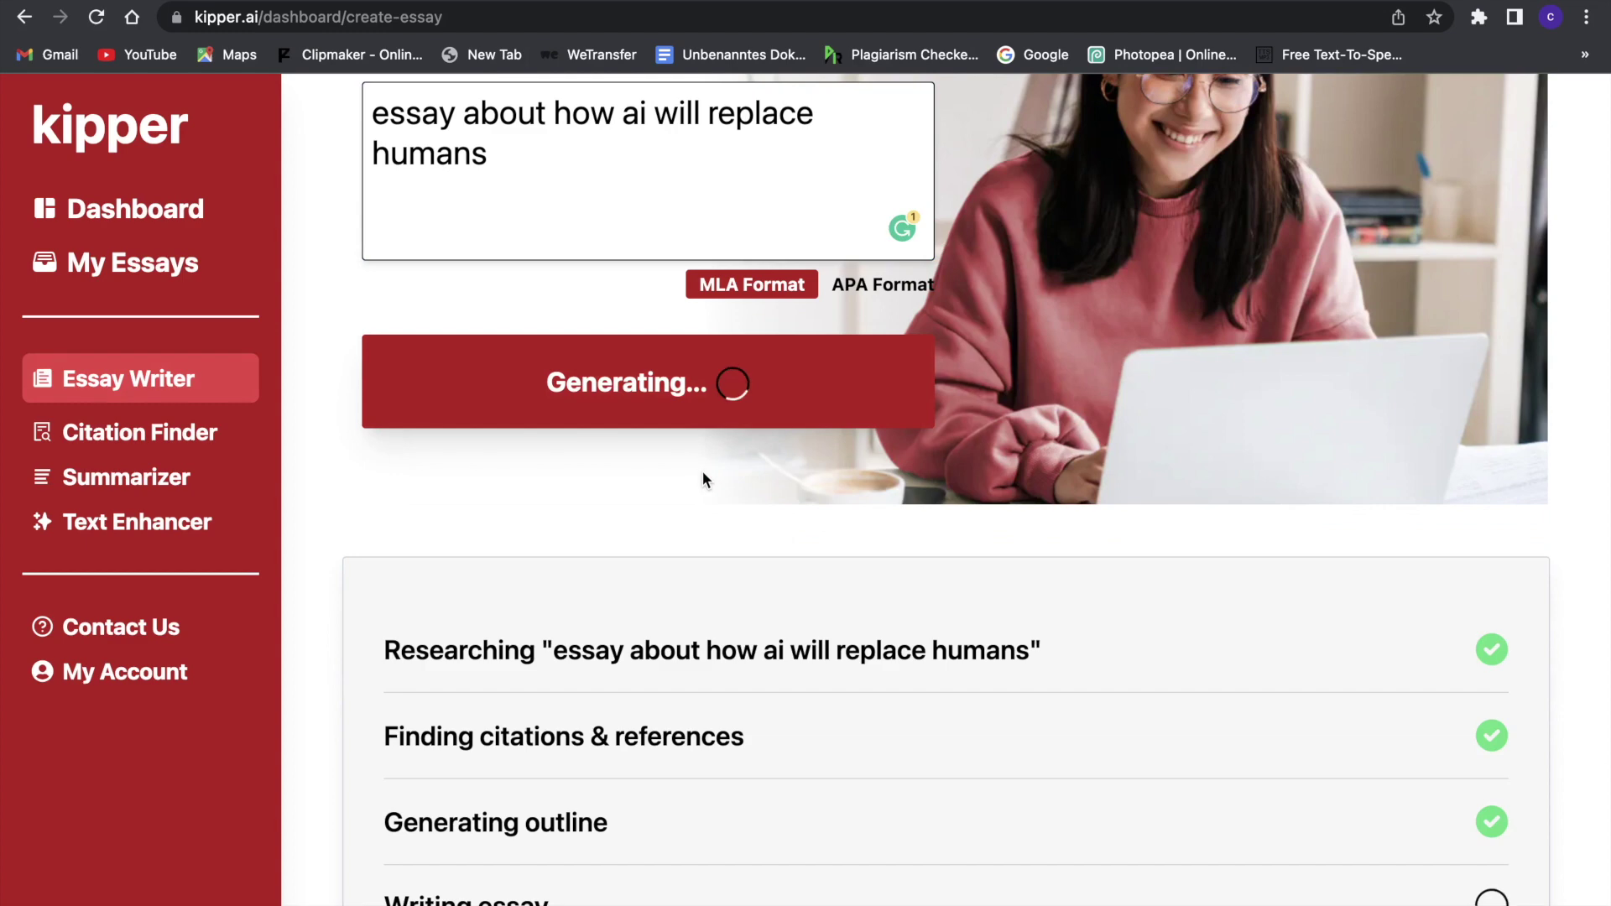
pyautogui.scroll(-5, 702, 470)
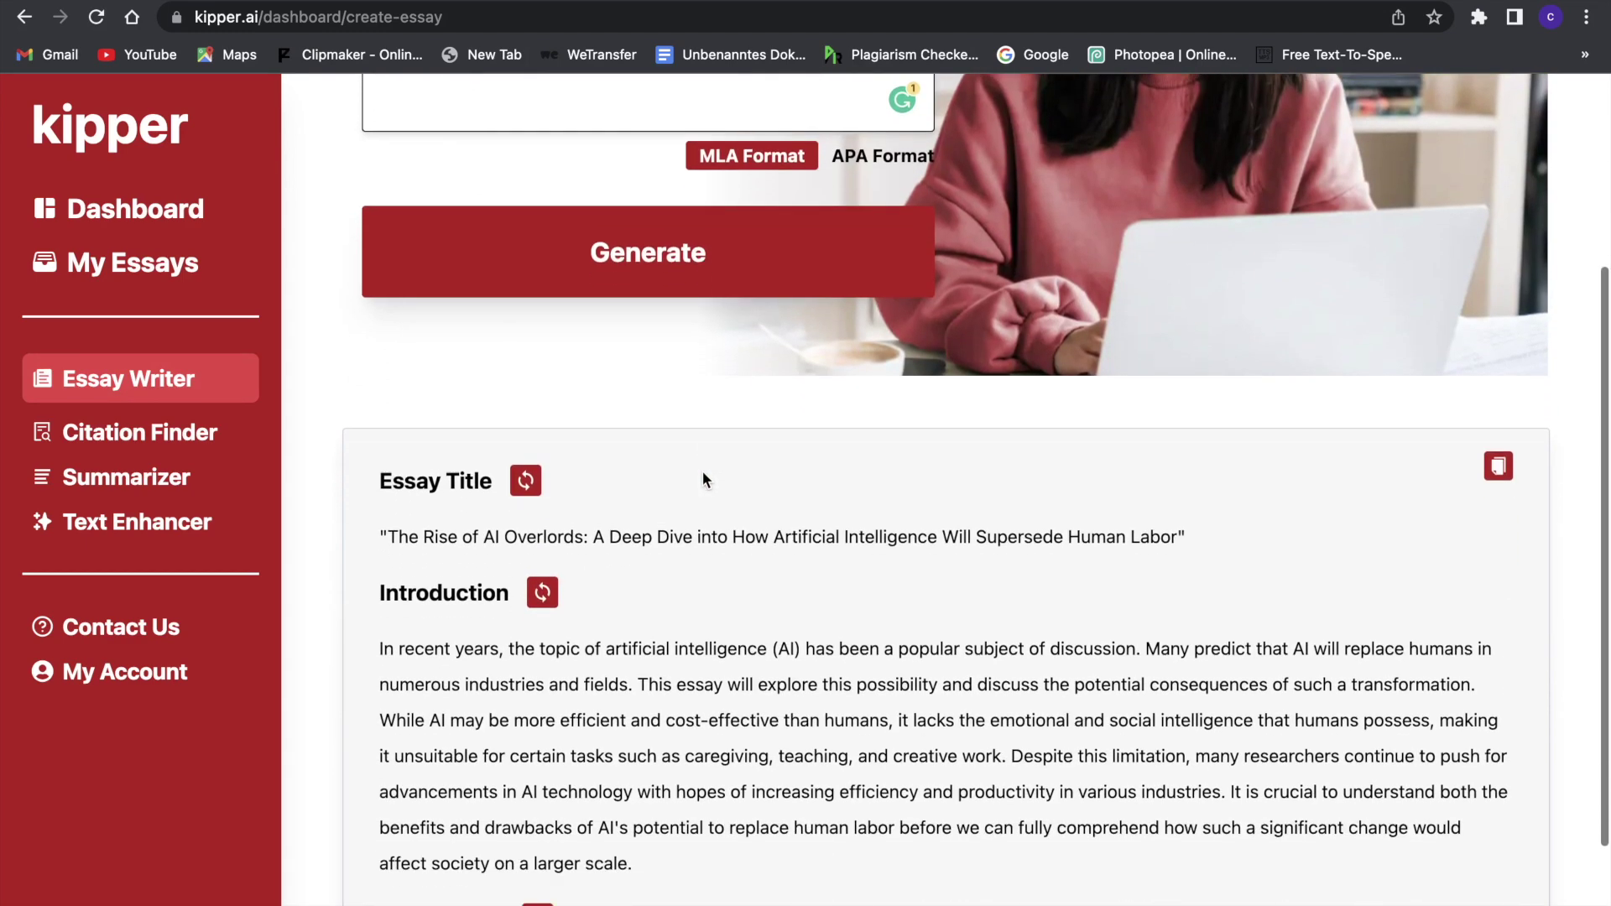
pyautogui.scroll(2, 691, 462)
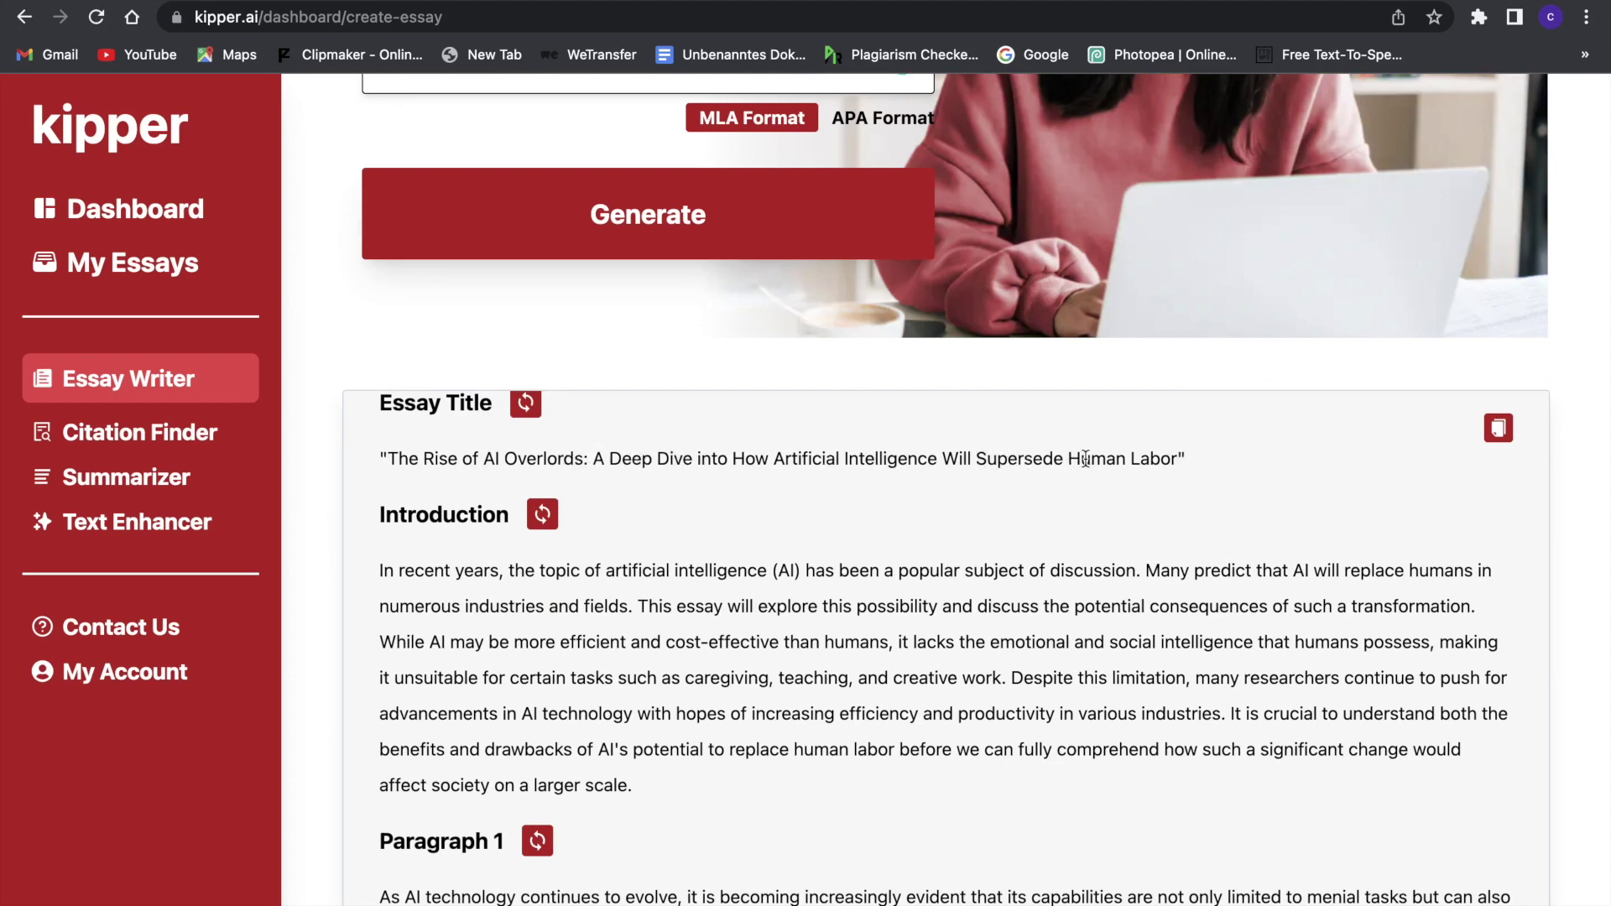
pyautogui.scroll(-7, 923, 495)
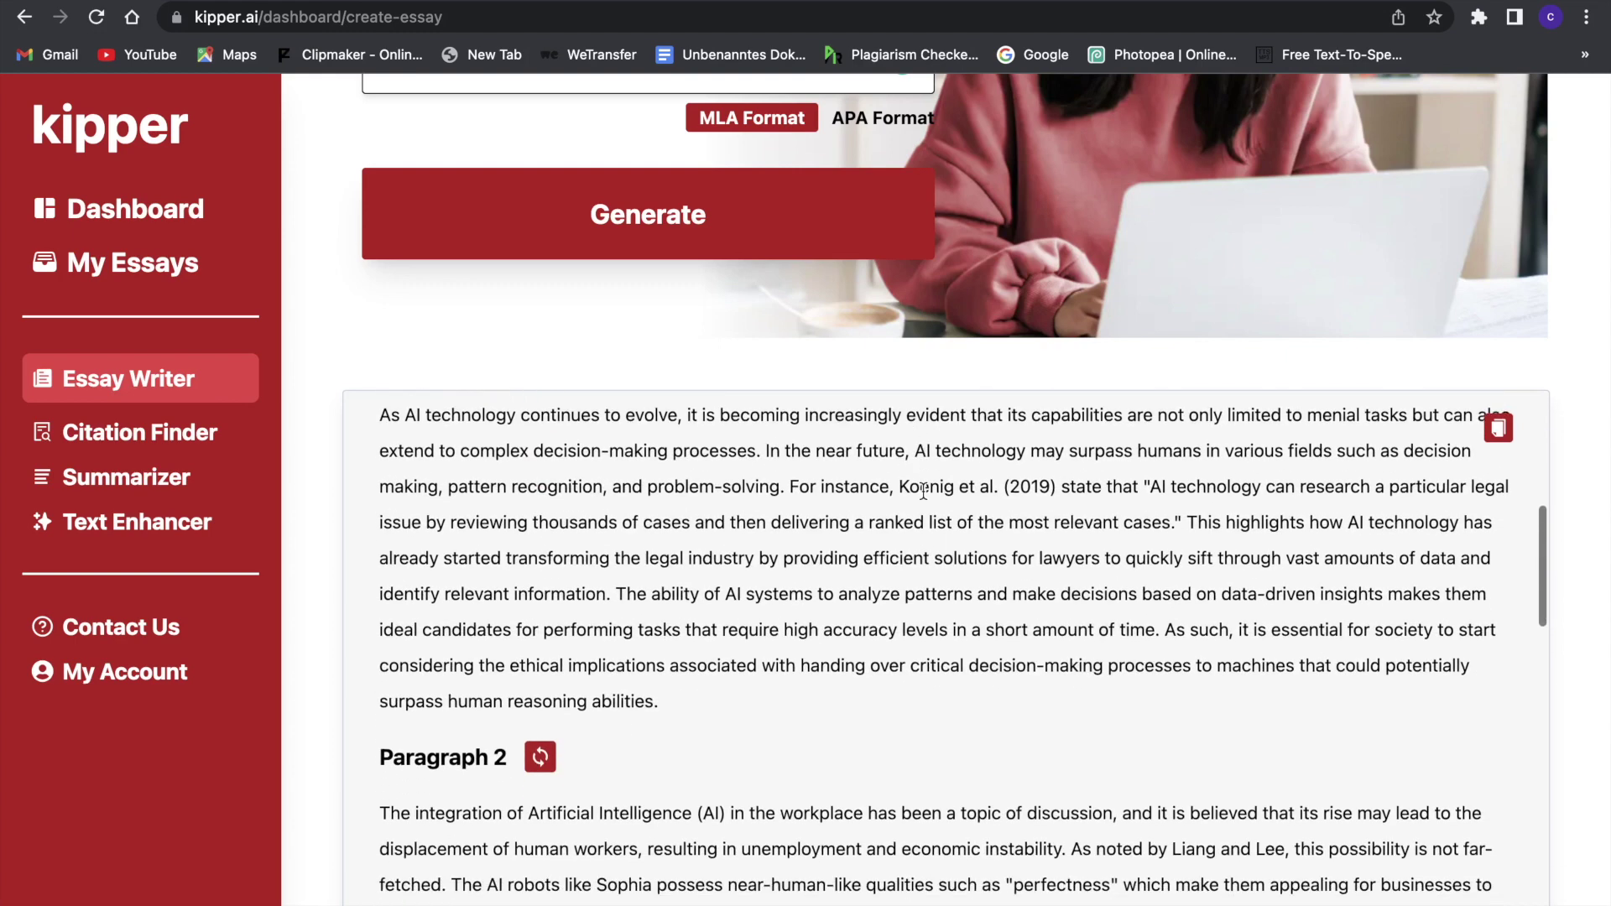
pyautogui.scroll(-10, 923, 490)
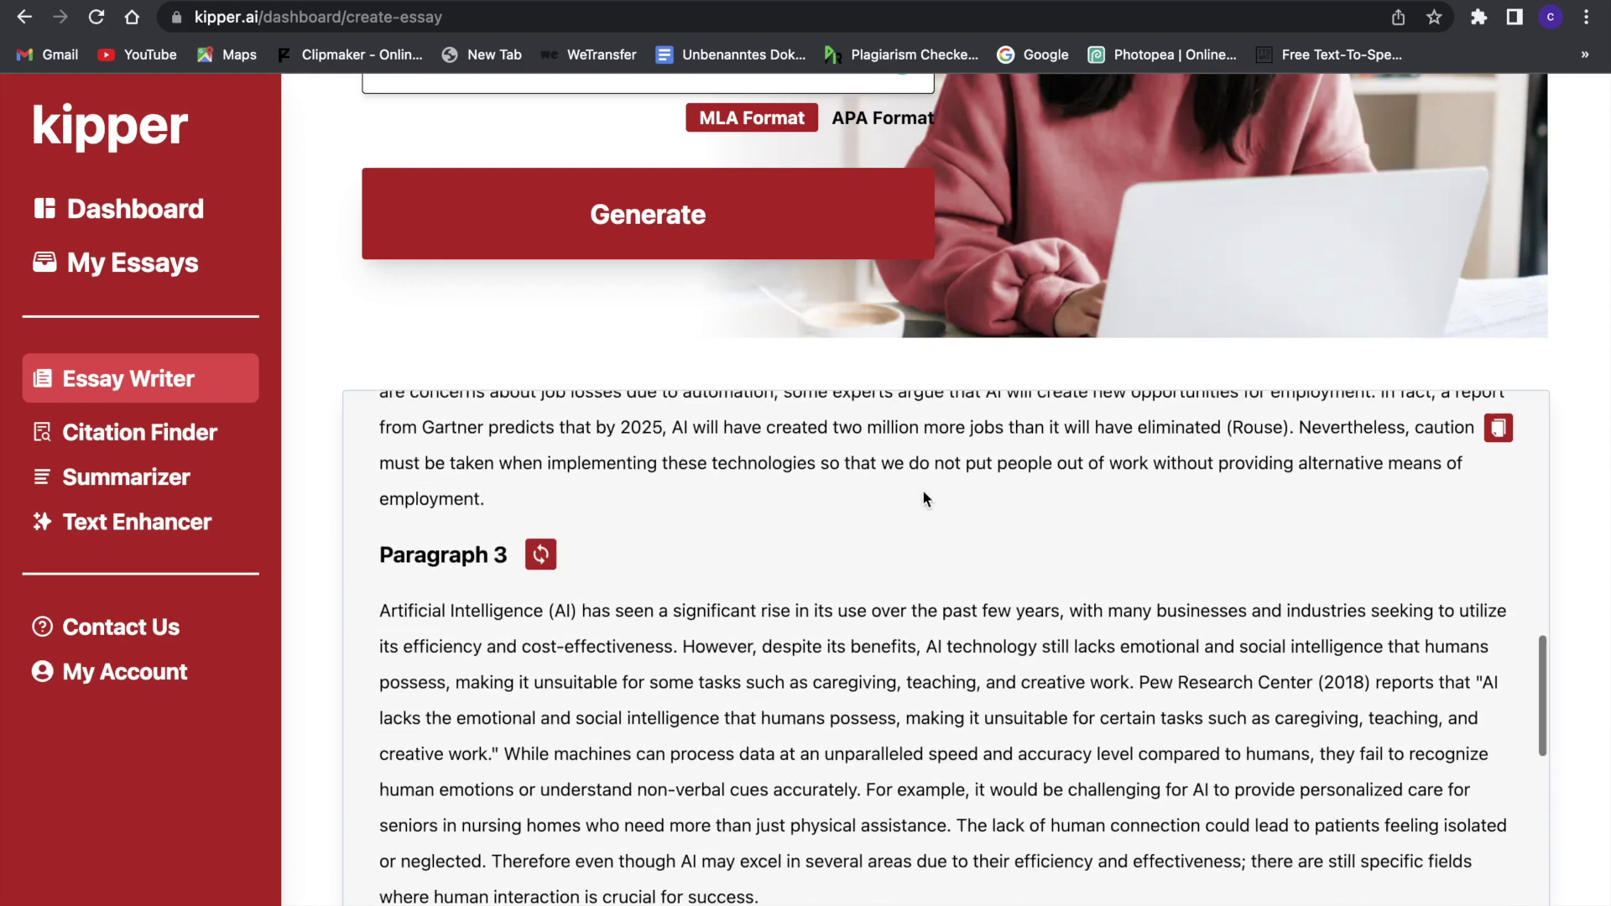
pyautogui.scroll(-3, 922, 495)
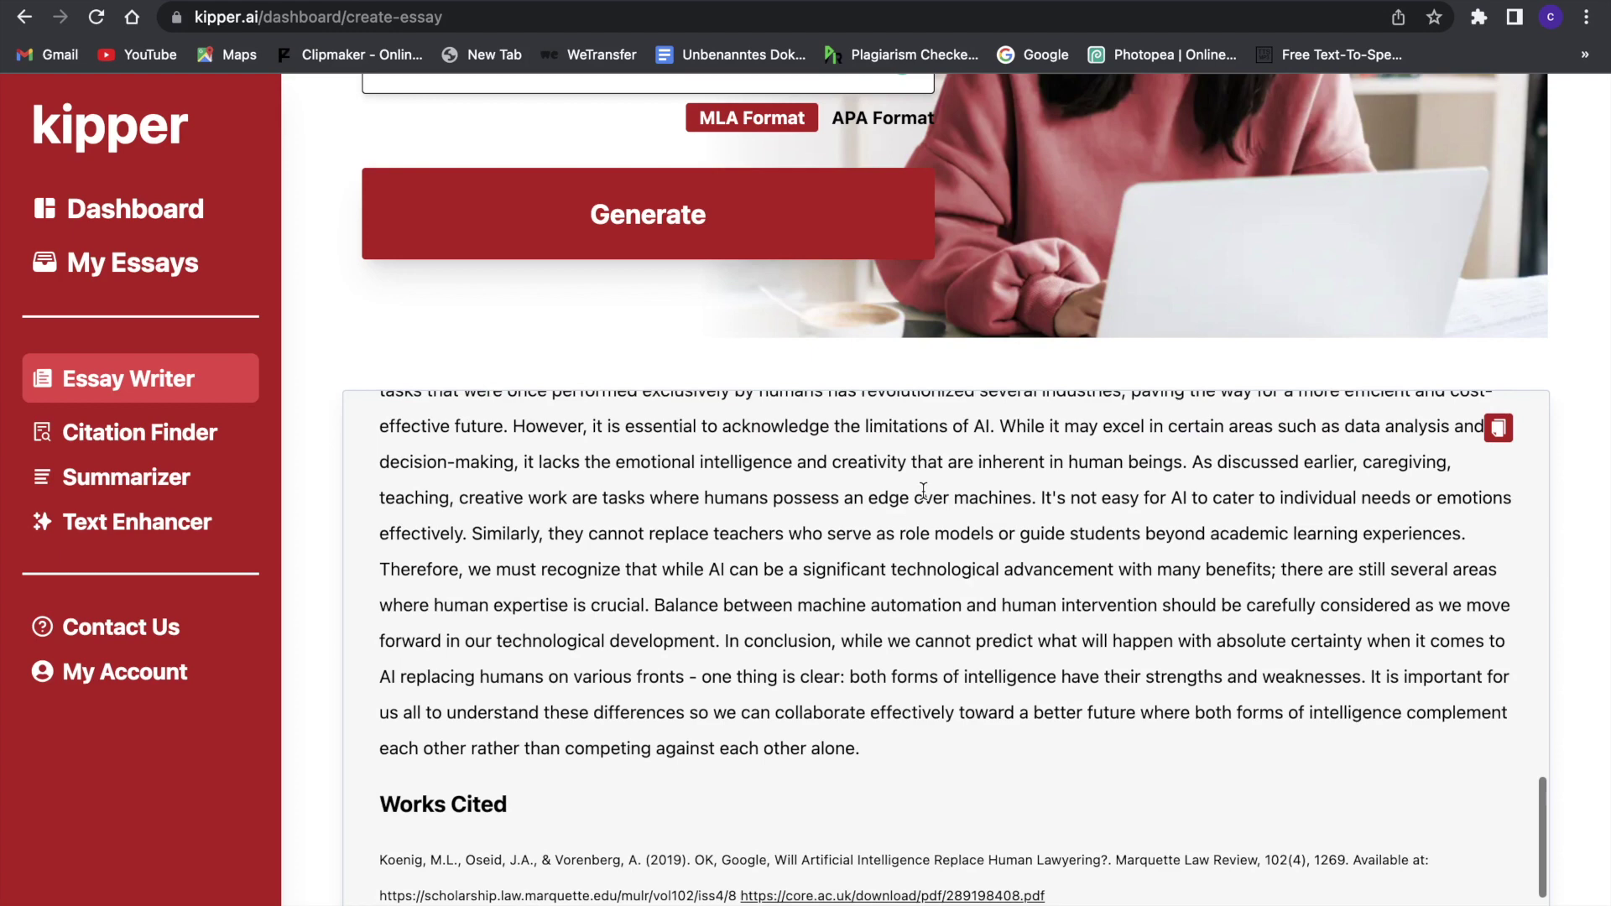
pyautogui.scroll(1, 923, 491)
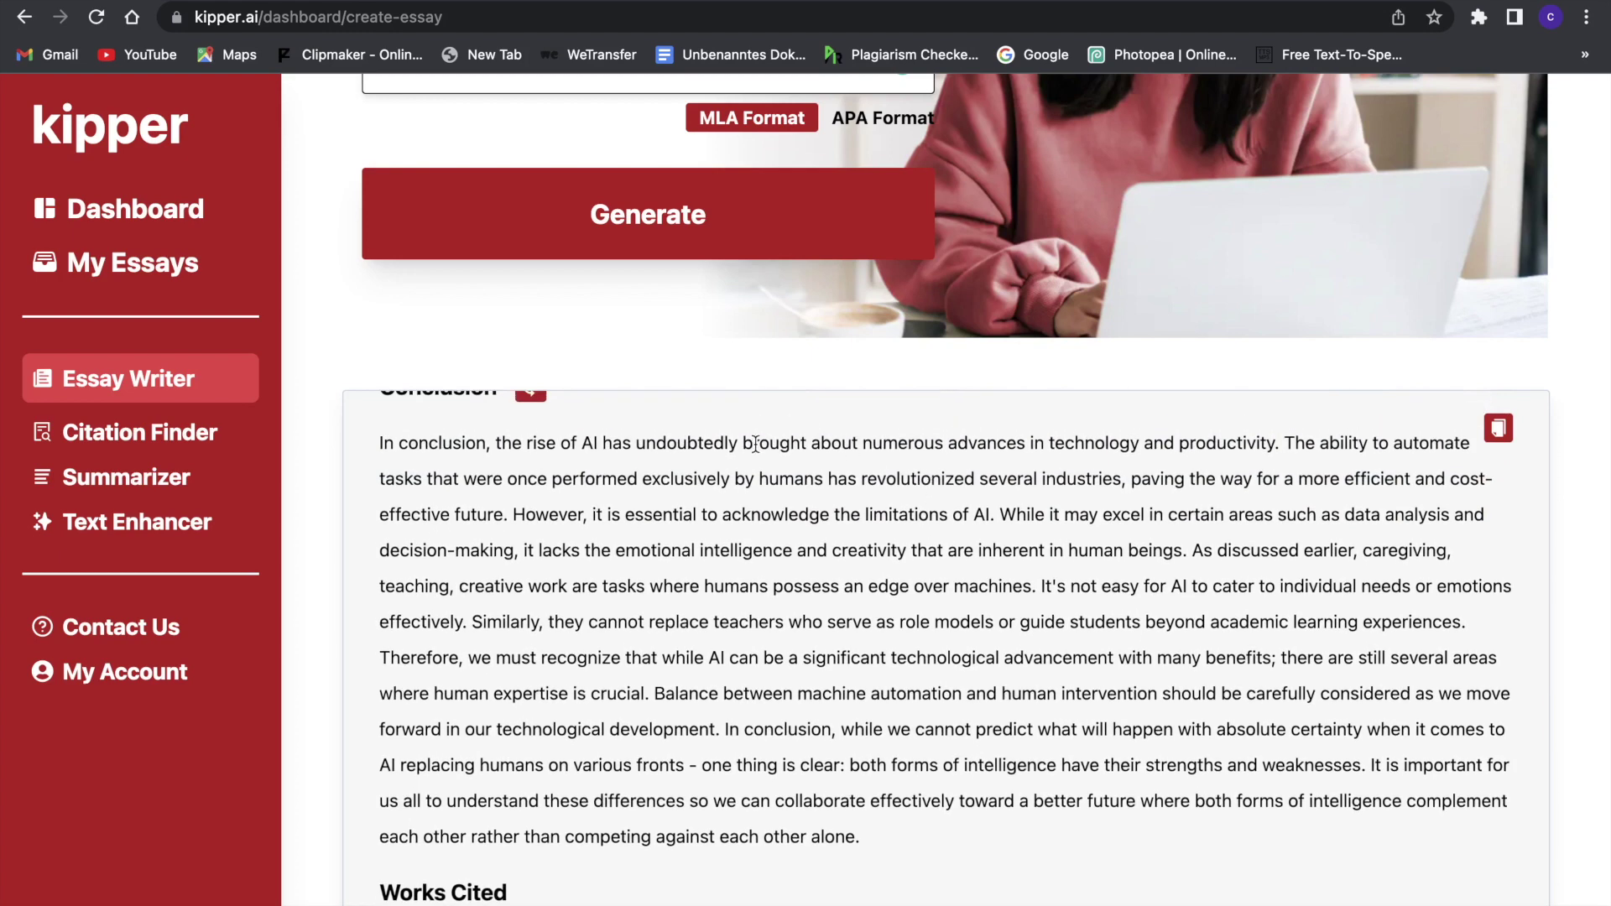
pyautogui.scroll(-3, 755, 445)
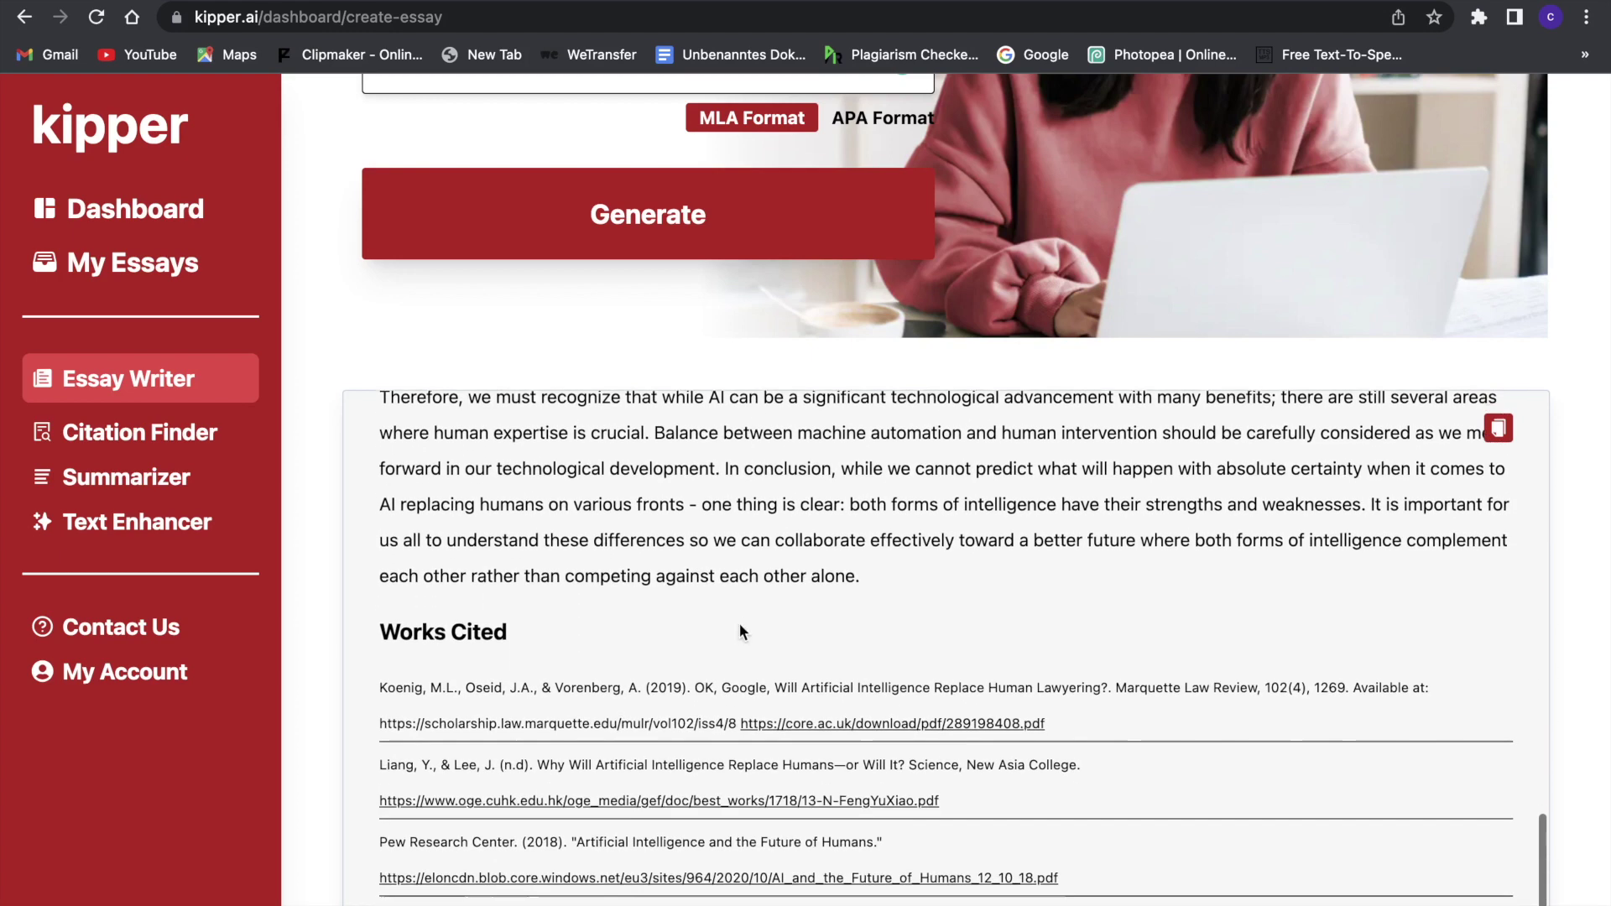
pyautogui.scroll(-1, 740, 625)
pyautogui.scroll(-1, 607, 654)
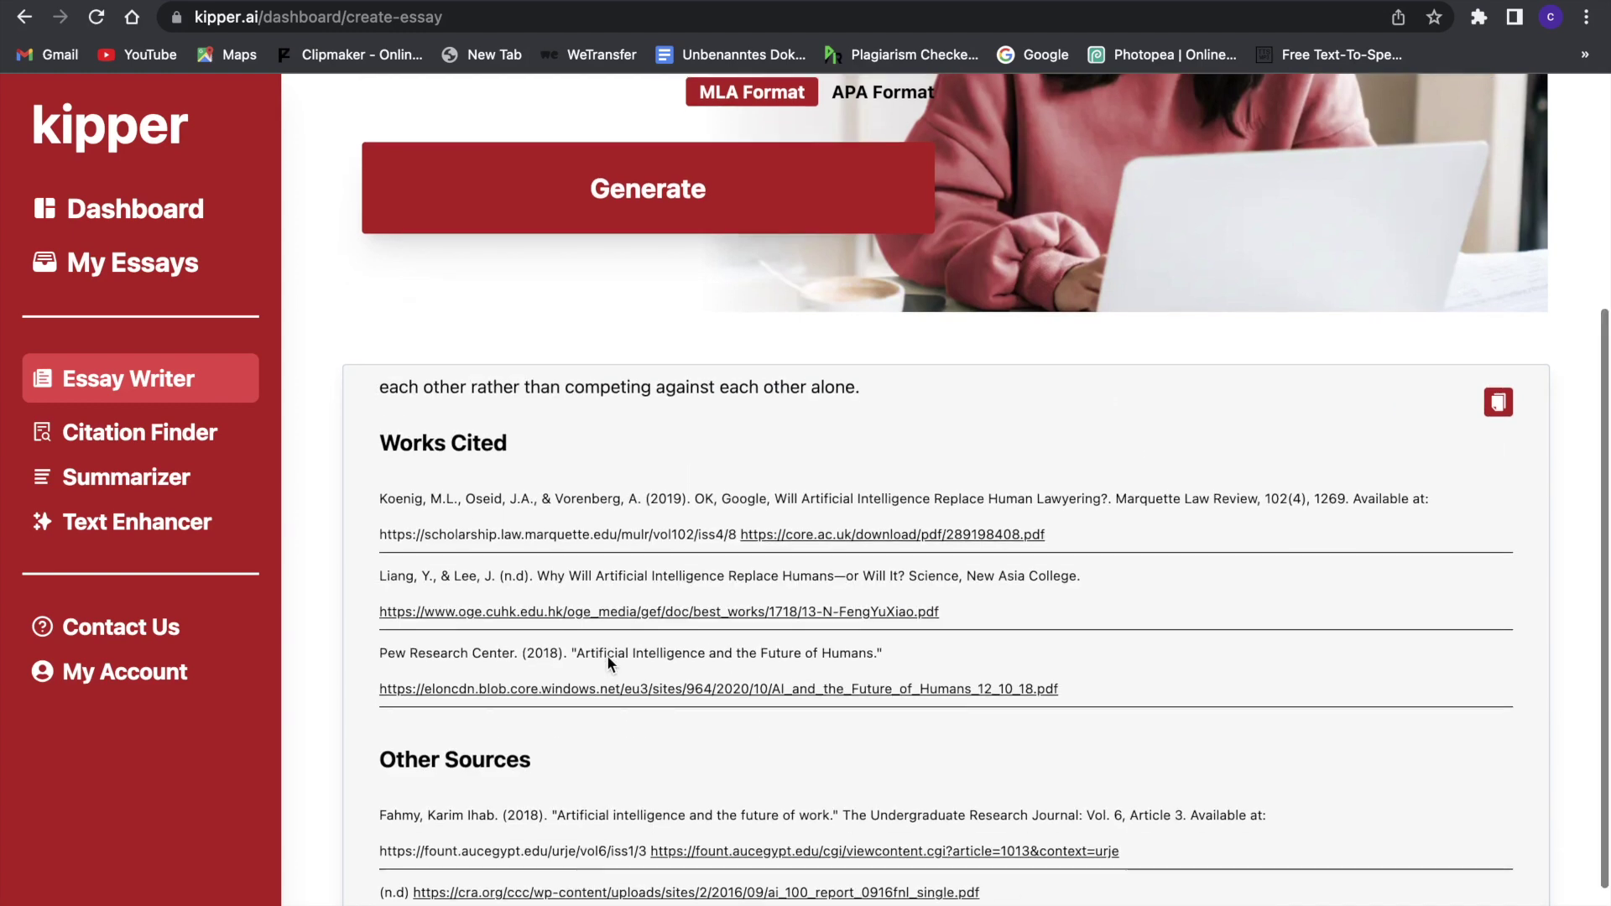
pyautogui.scroll(1, 607, 654)
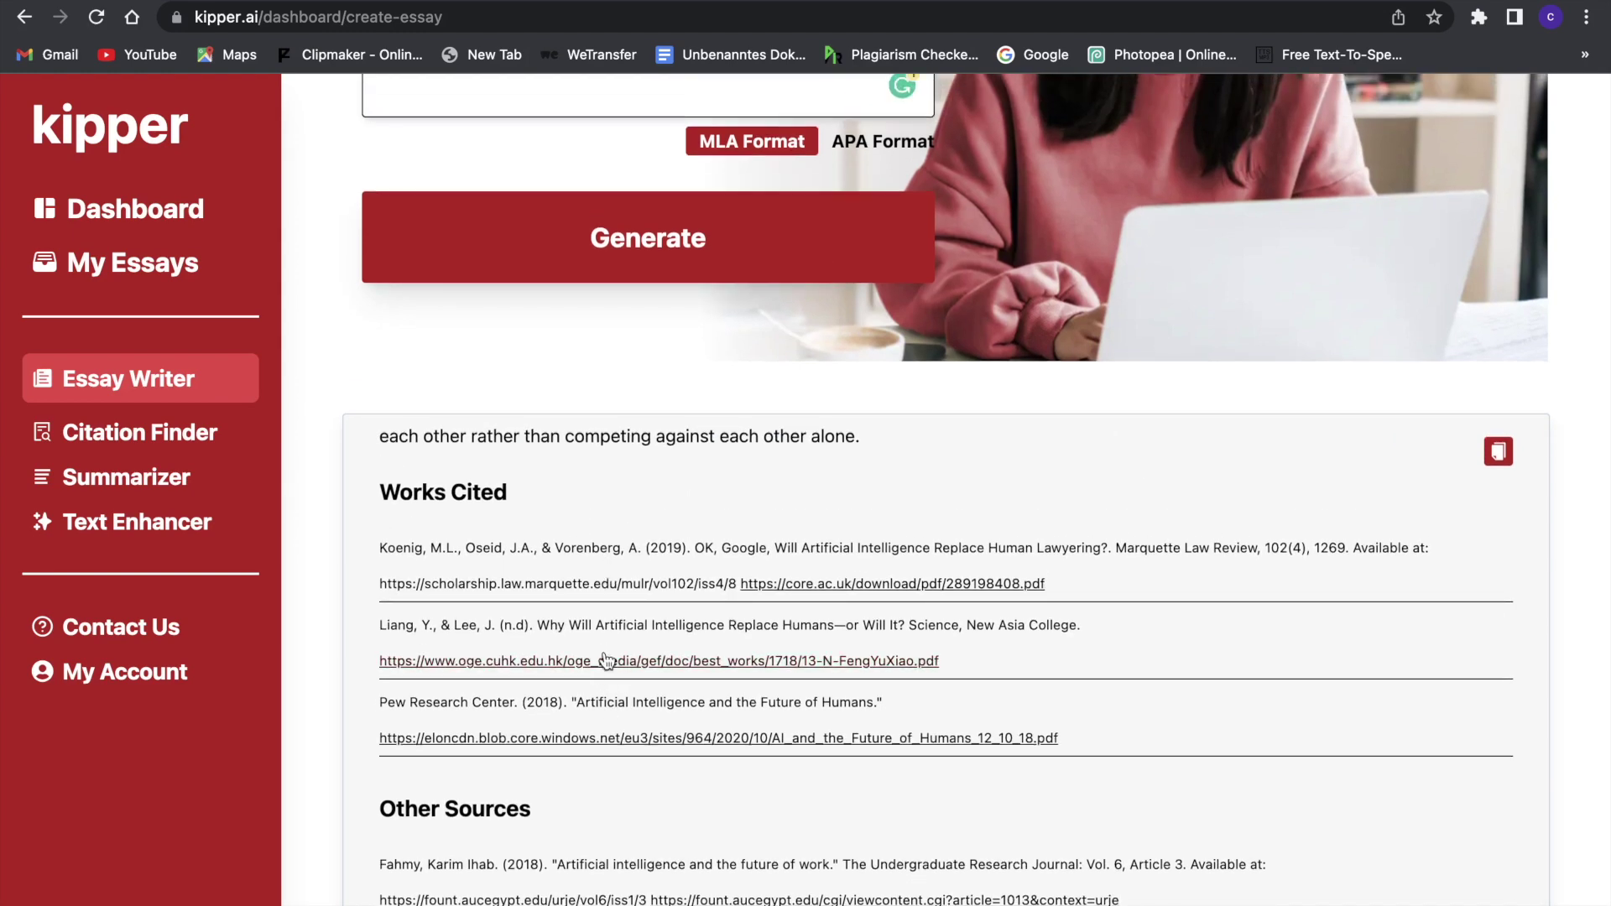
pyautogui.scroll(10, 615, 706)
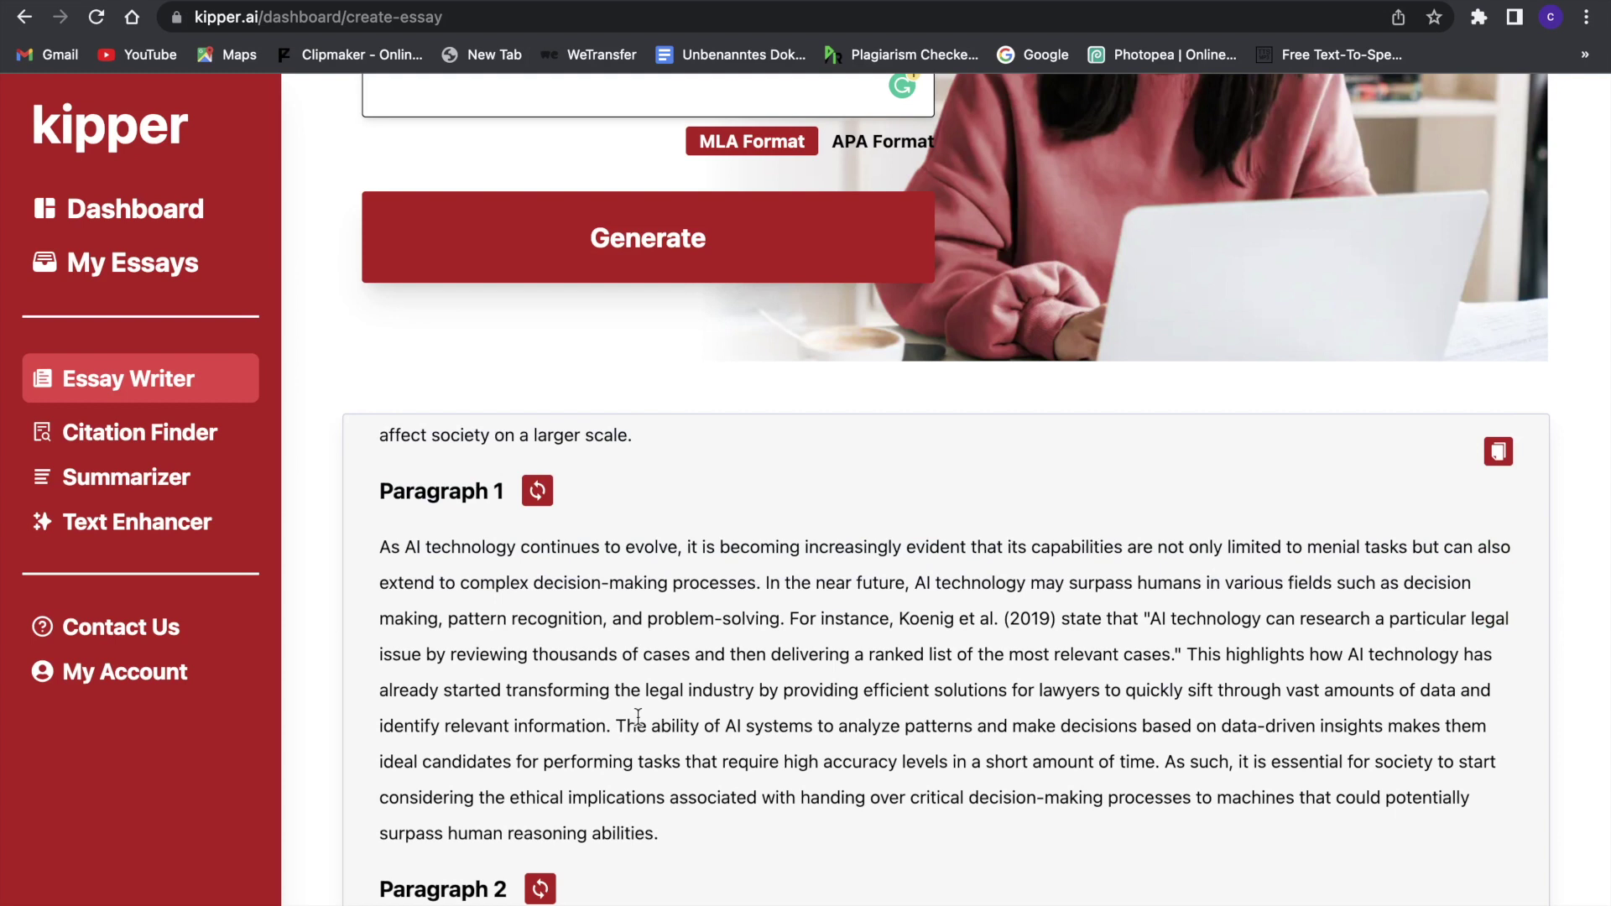
# - Use Citation Finder to get citations for 'citations for an essay about ai taking over the world'
pyautogui.click(186, 432)
pyautogui.click(459, 306)
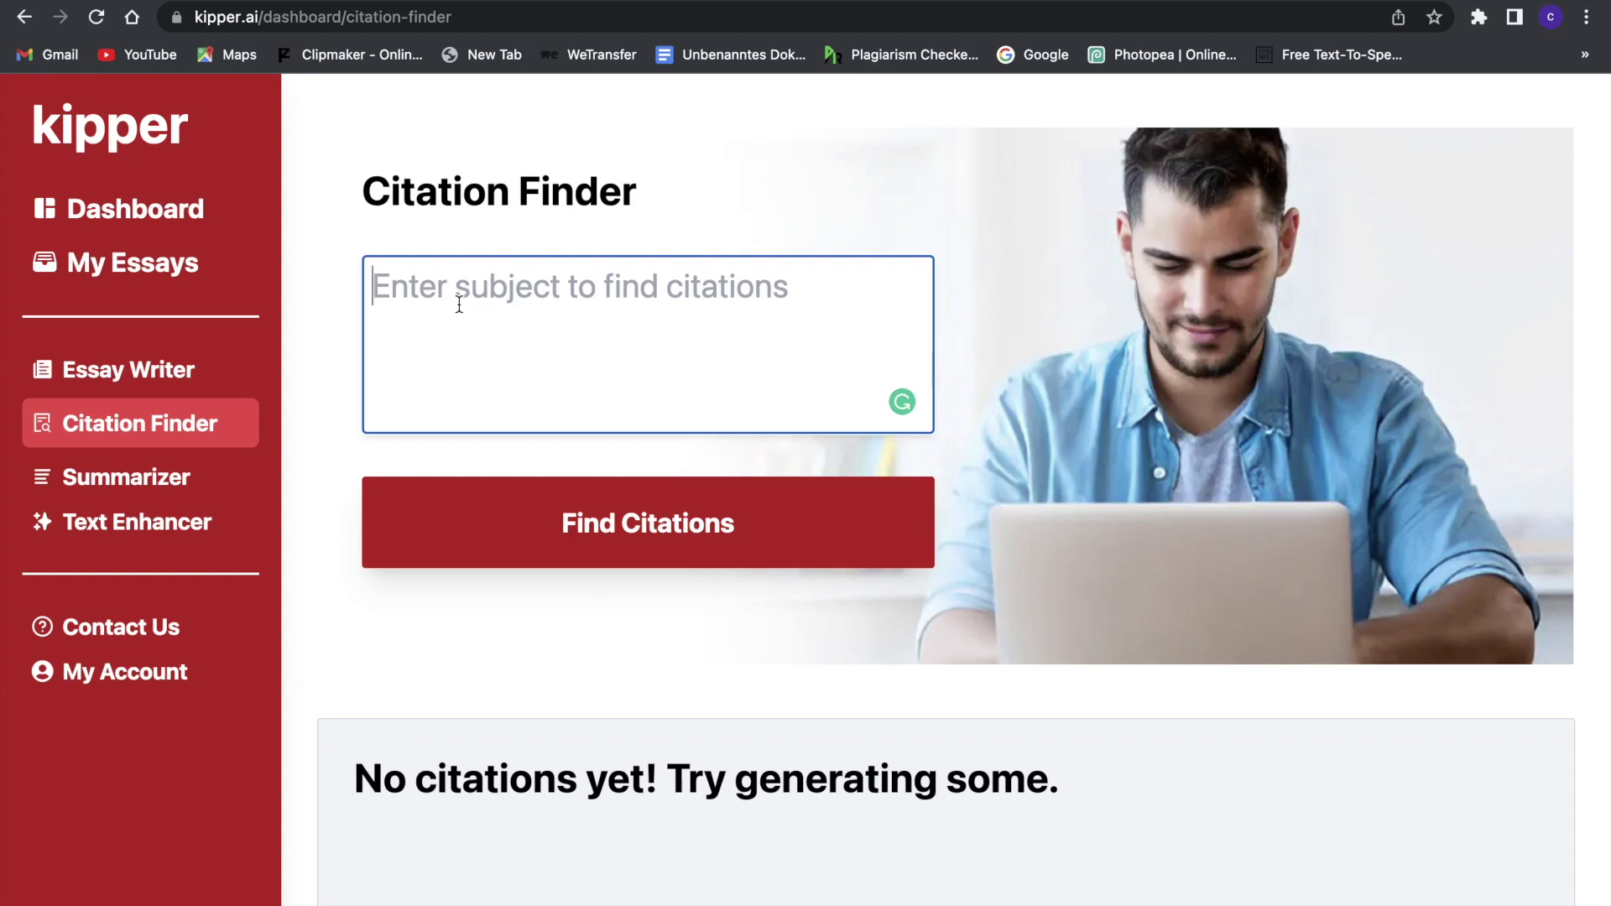
pyautogui.write('citations for an essay about ai taking over the woröl')
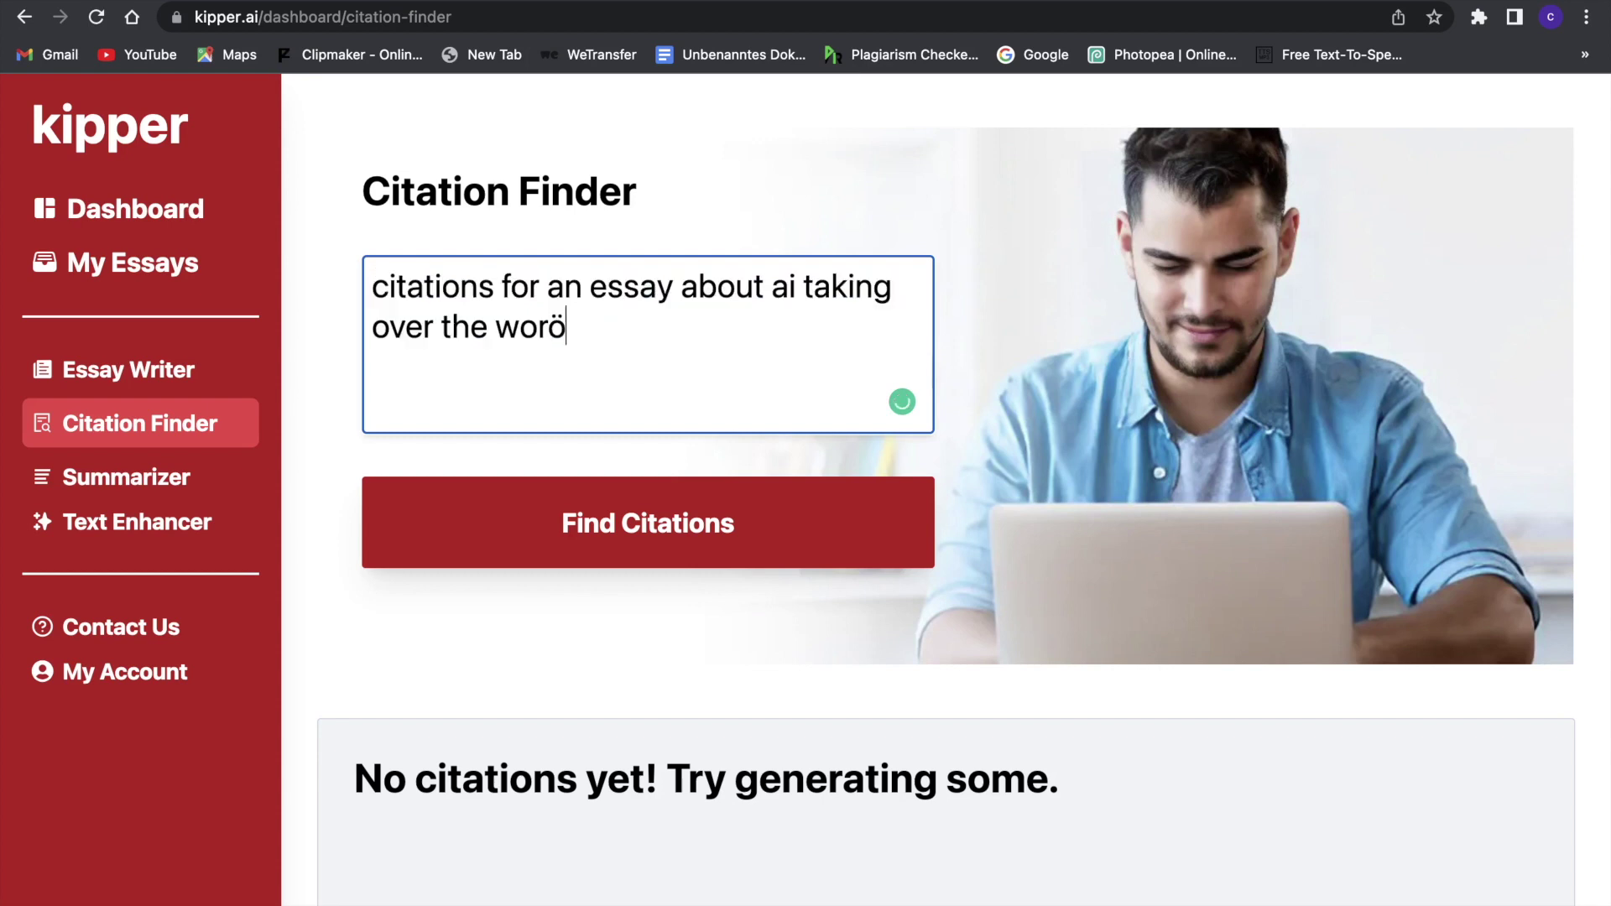
pyautogui.press('BackSpace')
pyautogui.write('ld')
pyautogui.click(547, 521)
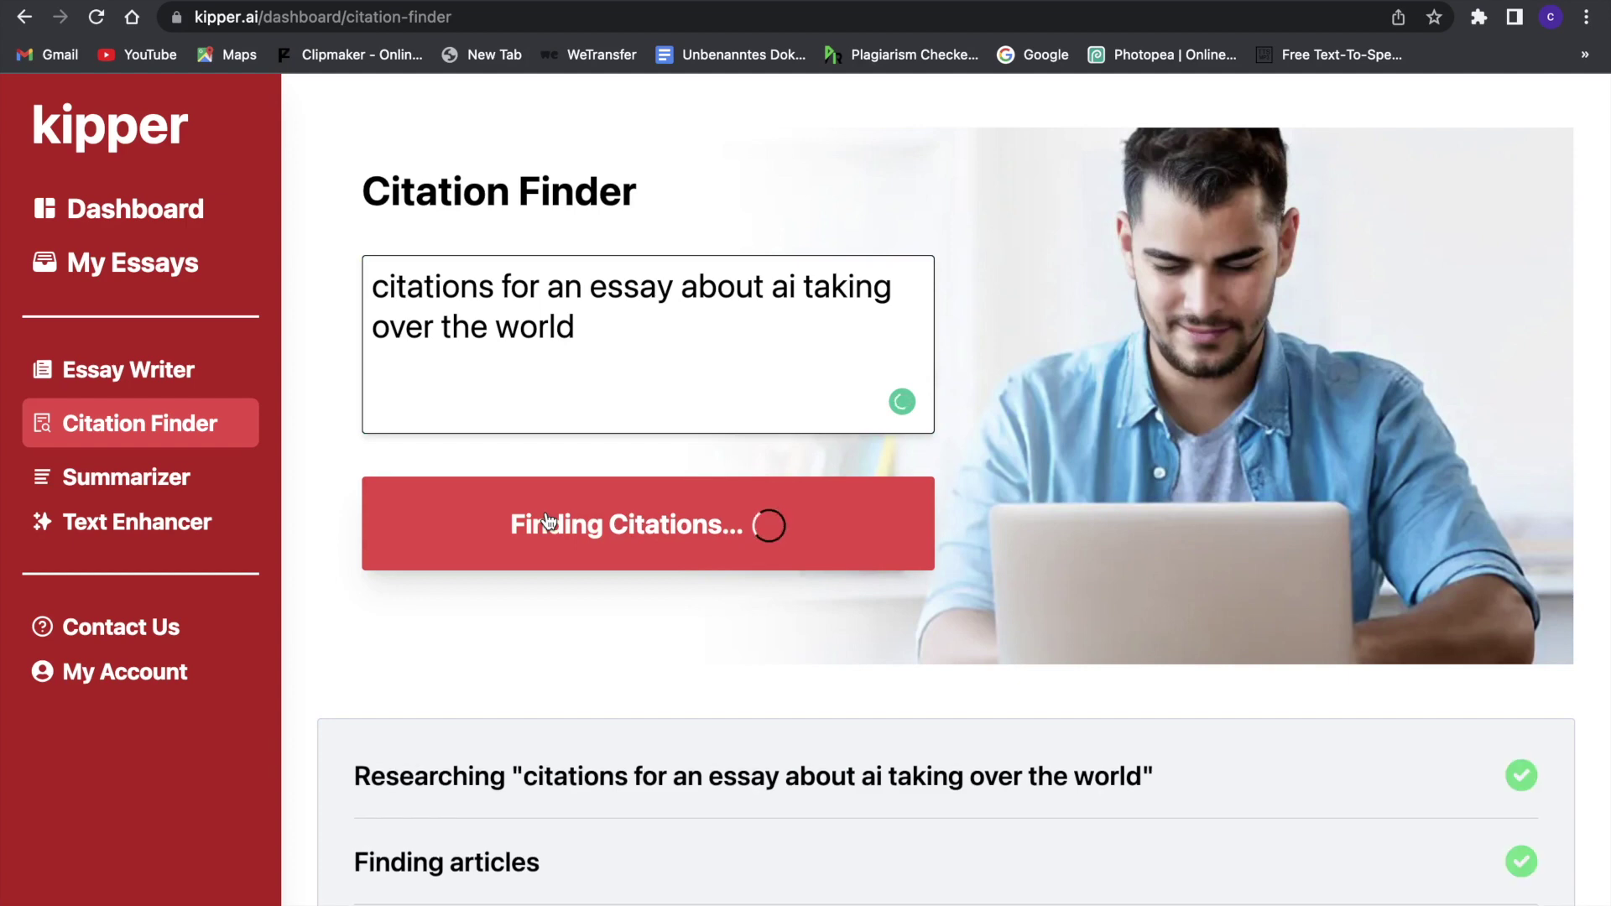
pyautogui.scroll(-3, 545, 519)
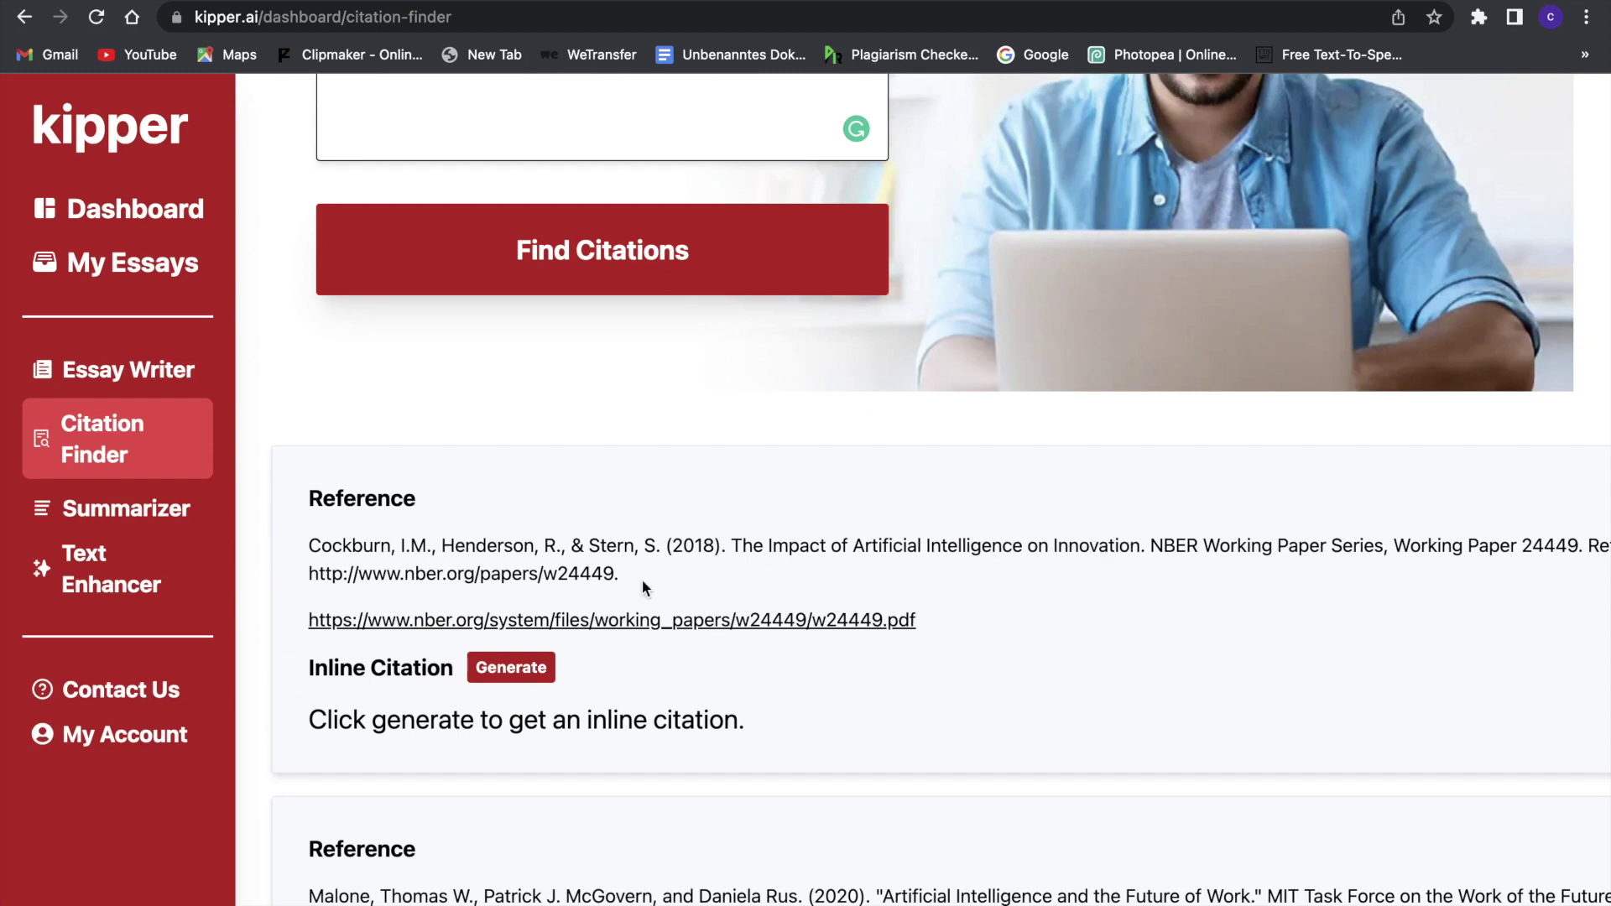
pyautogui.scroll(-4, 642, 570)
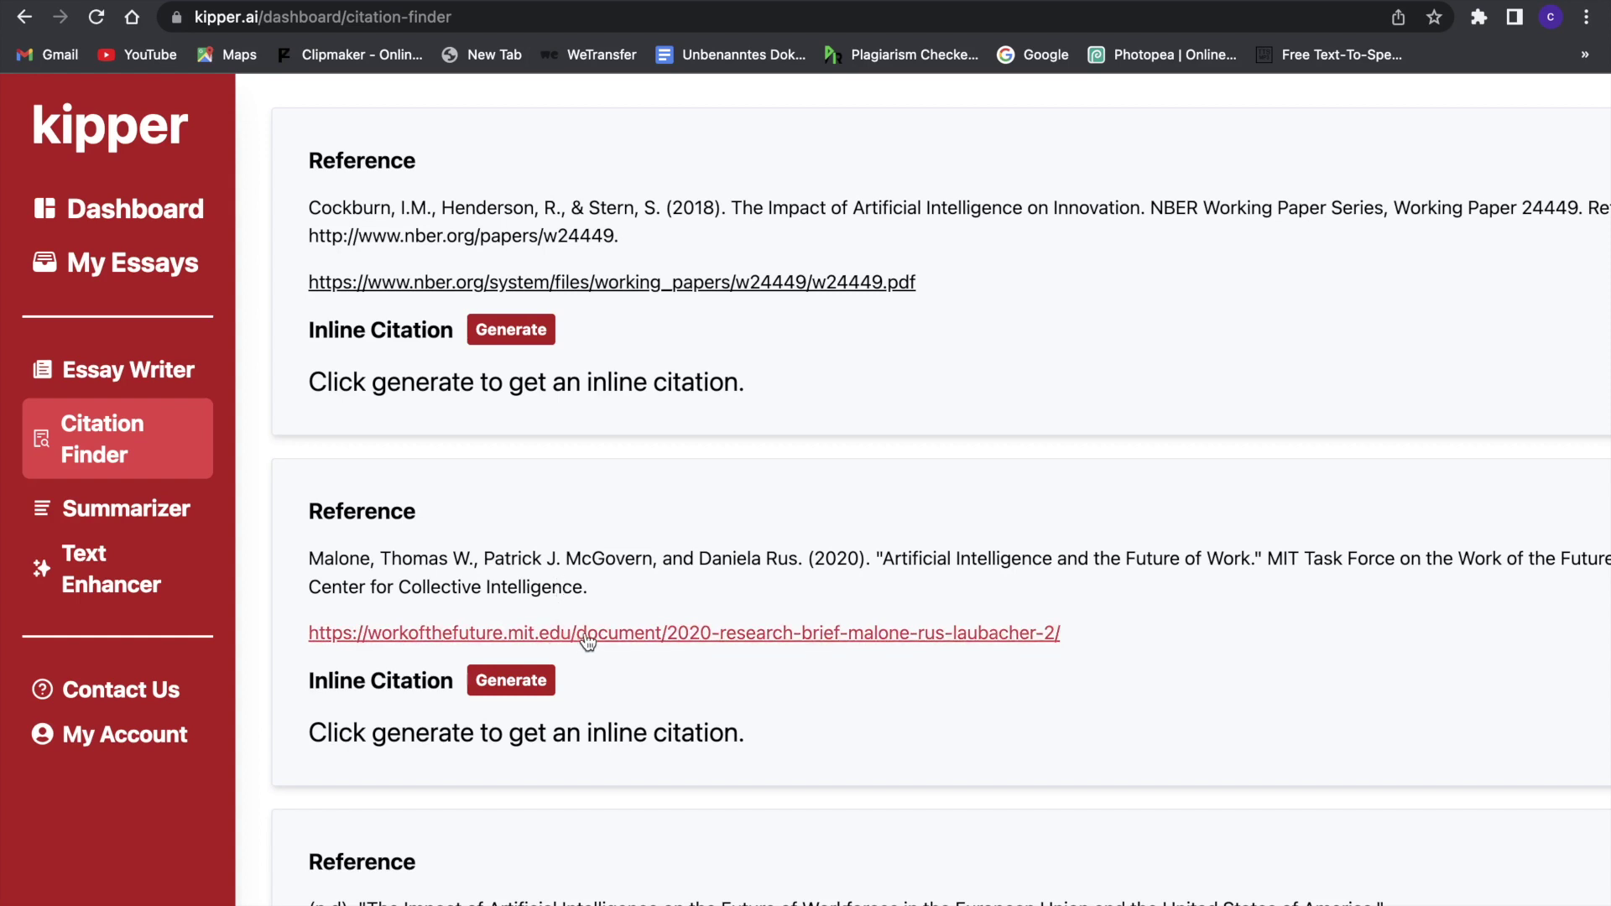
pyautogui.scroll(-1, 662, 706)
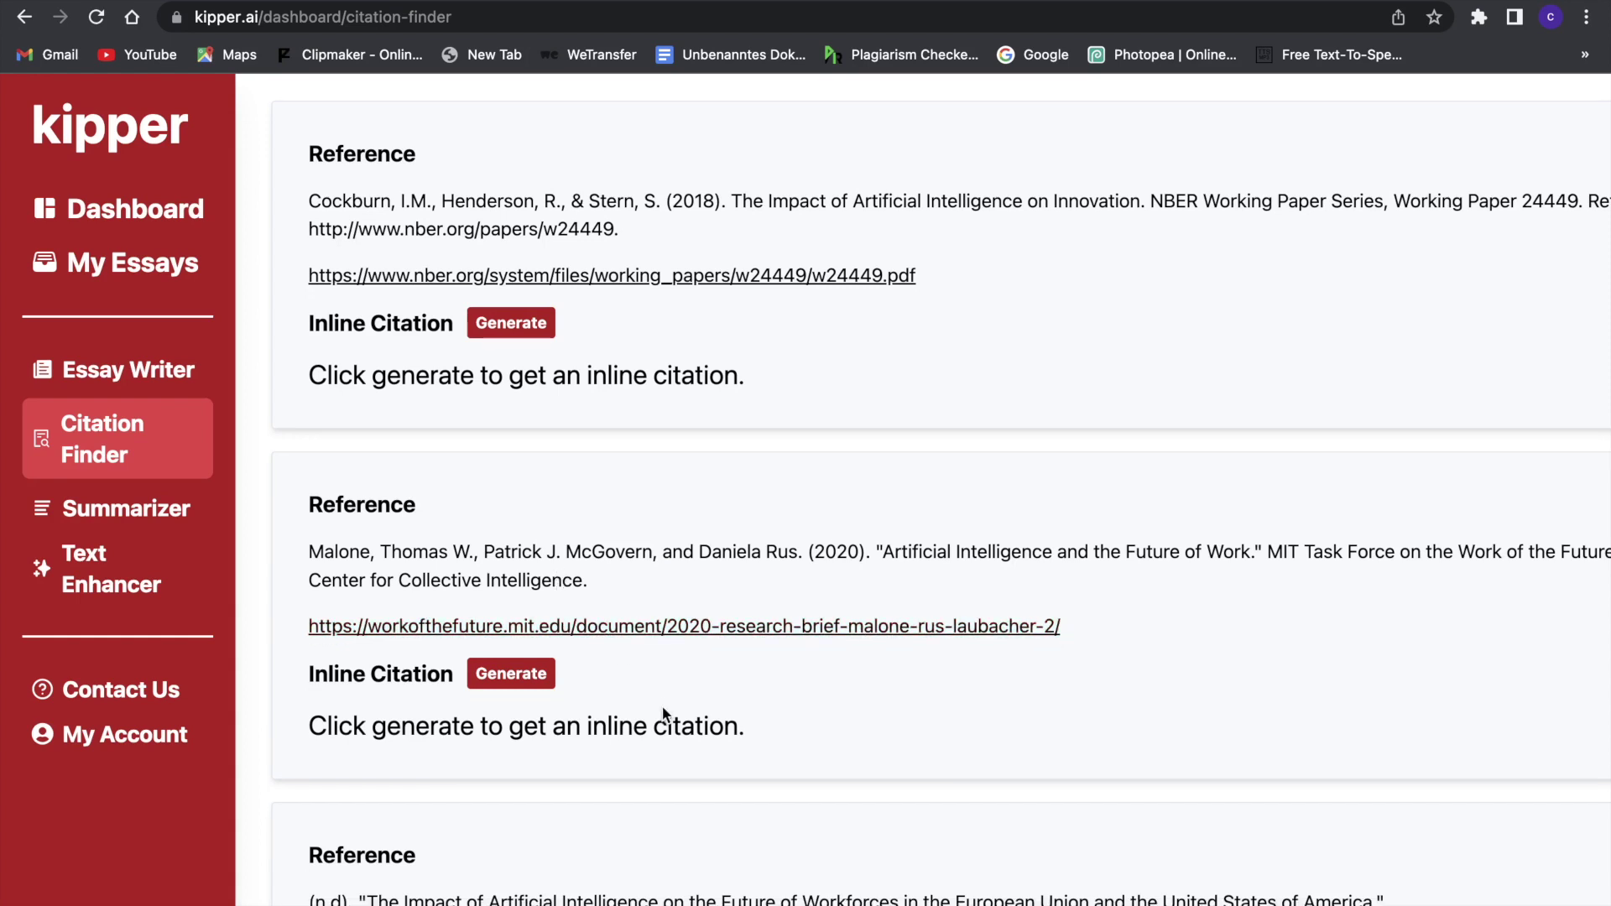
pyautogui.scroll(-4, 663, 714)
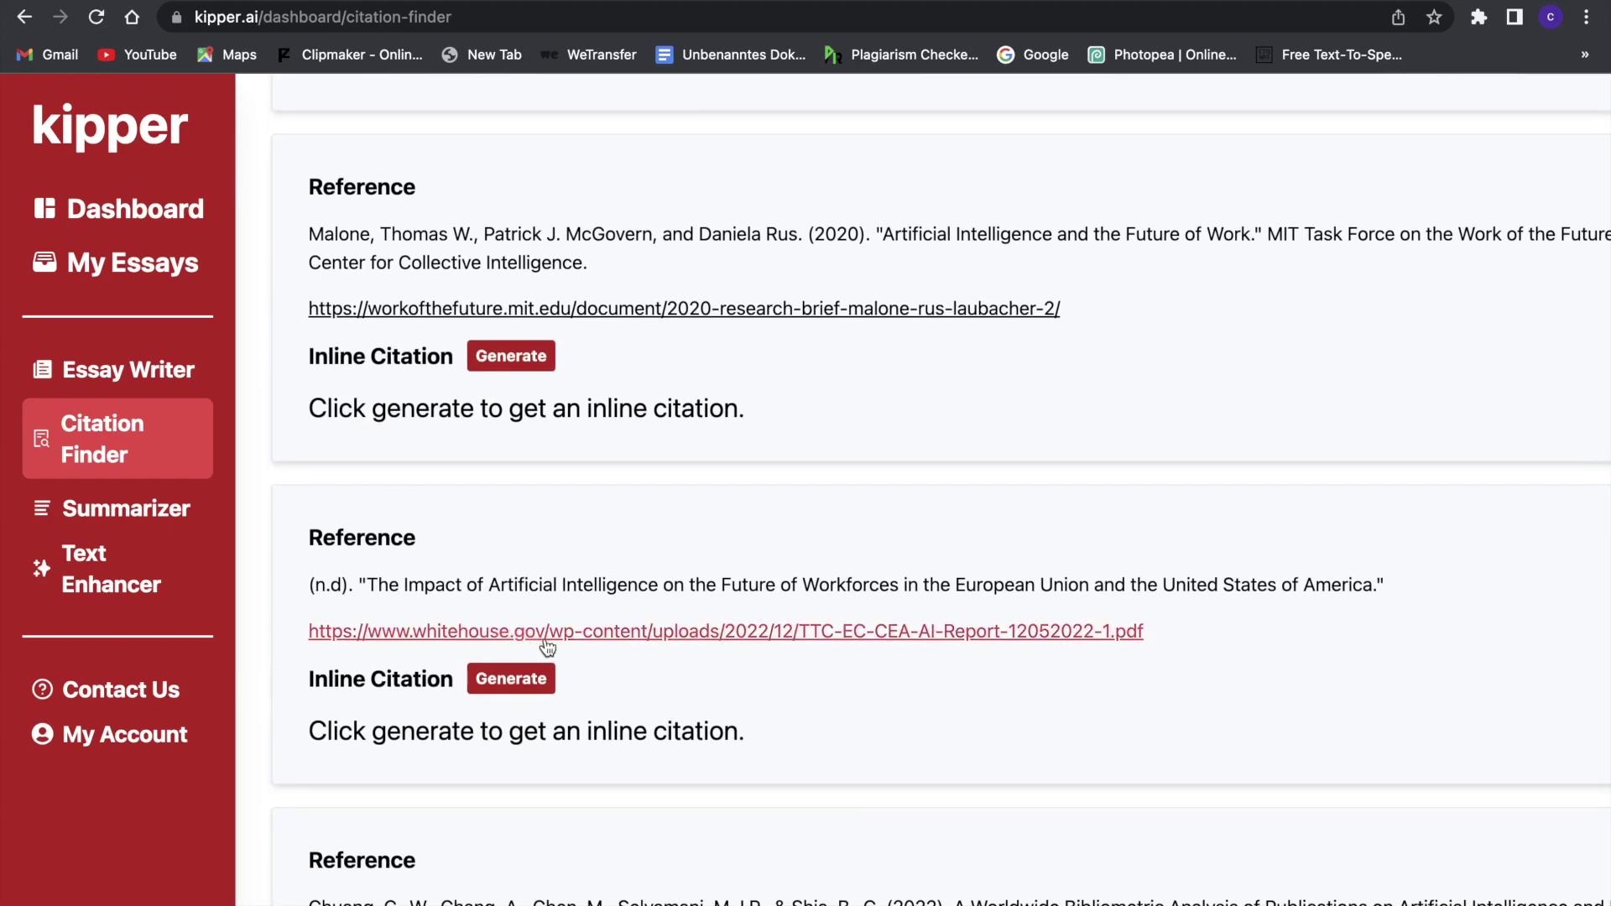
pyautogui.scroll(-4, 690, 728)
pyautogui.scroll(-3, 692, 736)
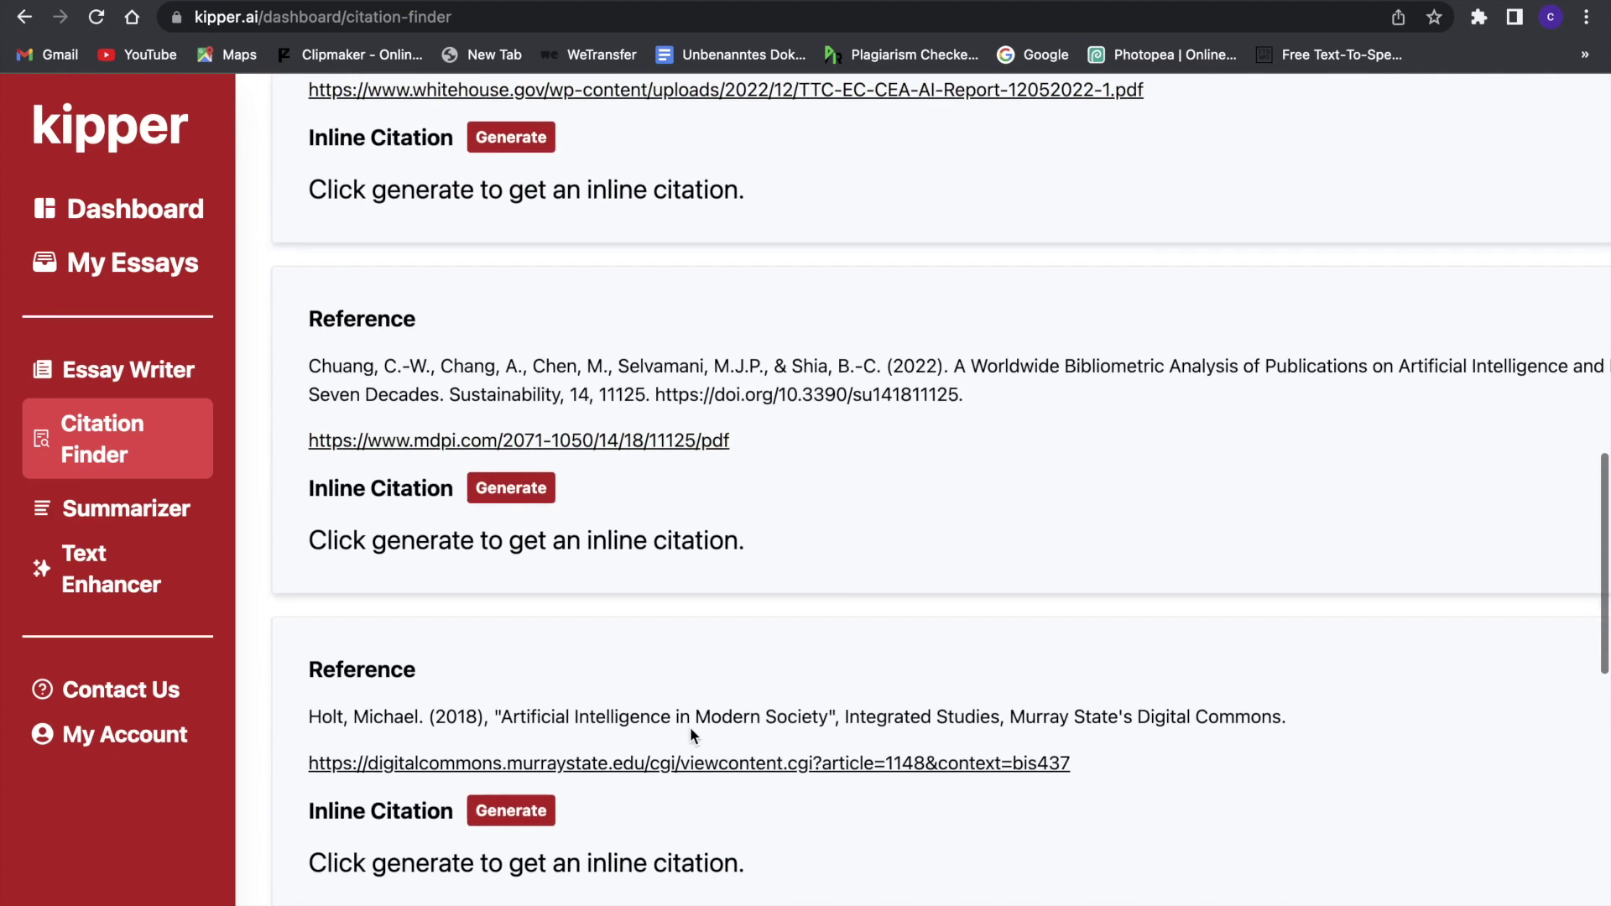
pyautogui.scroll(1, 690, 727)
pyautogui.click(186, 514)
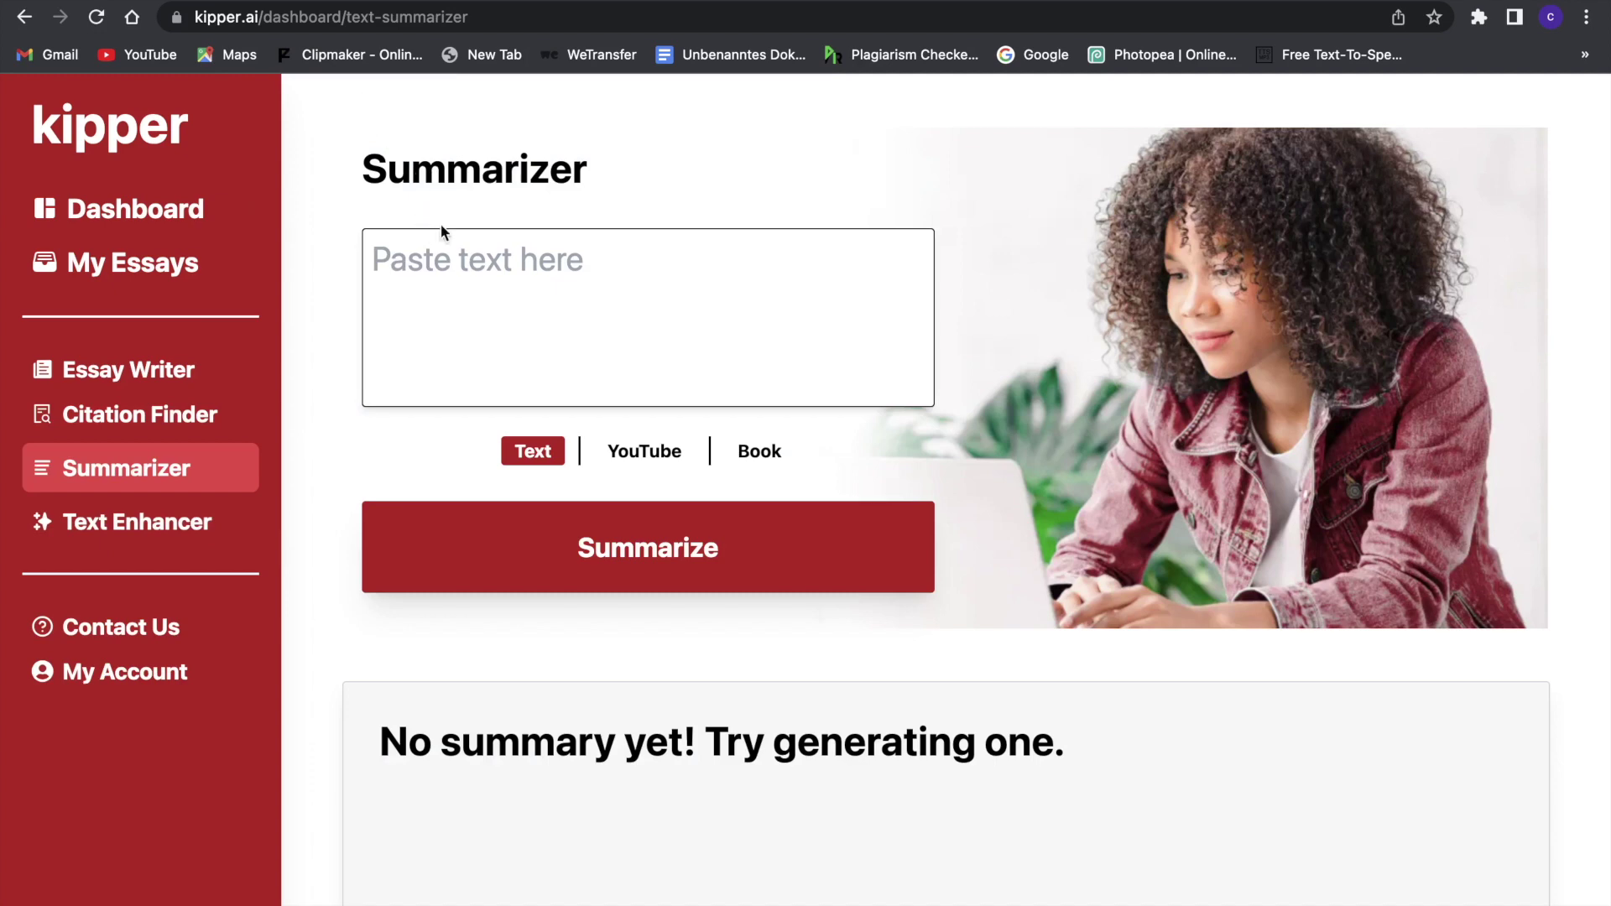
# - Paste the beyond.agency article's opening paragraphs into the Summarizer and summarize them
pyautogui.hotkey('ctrl', 't')
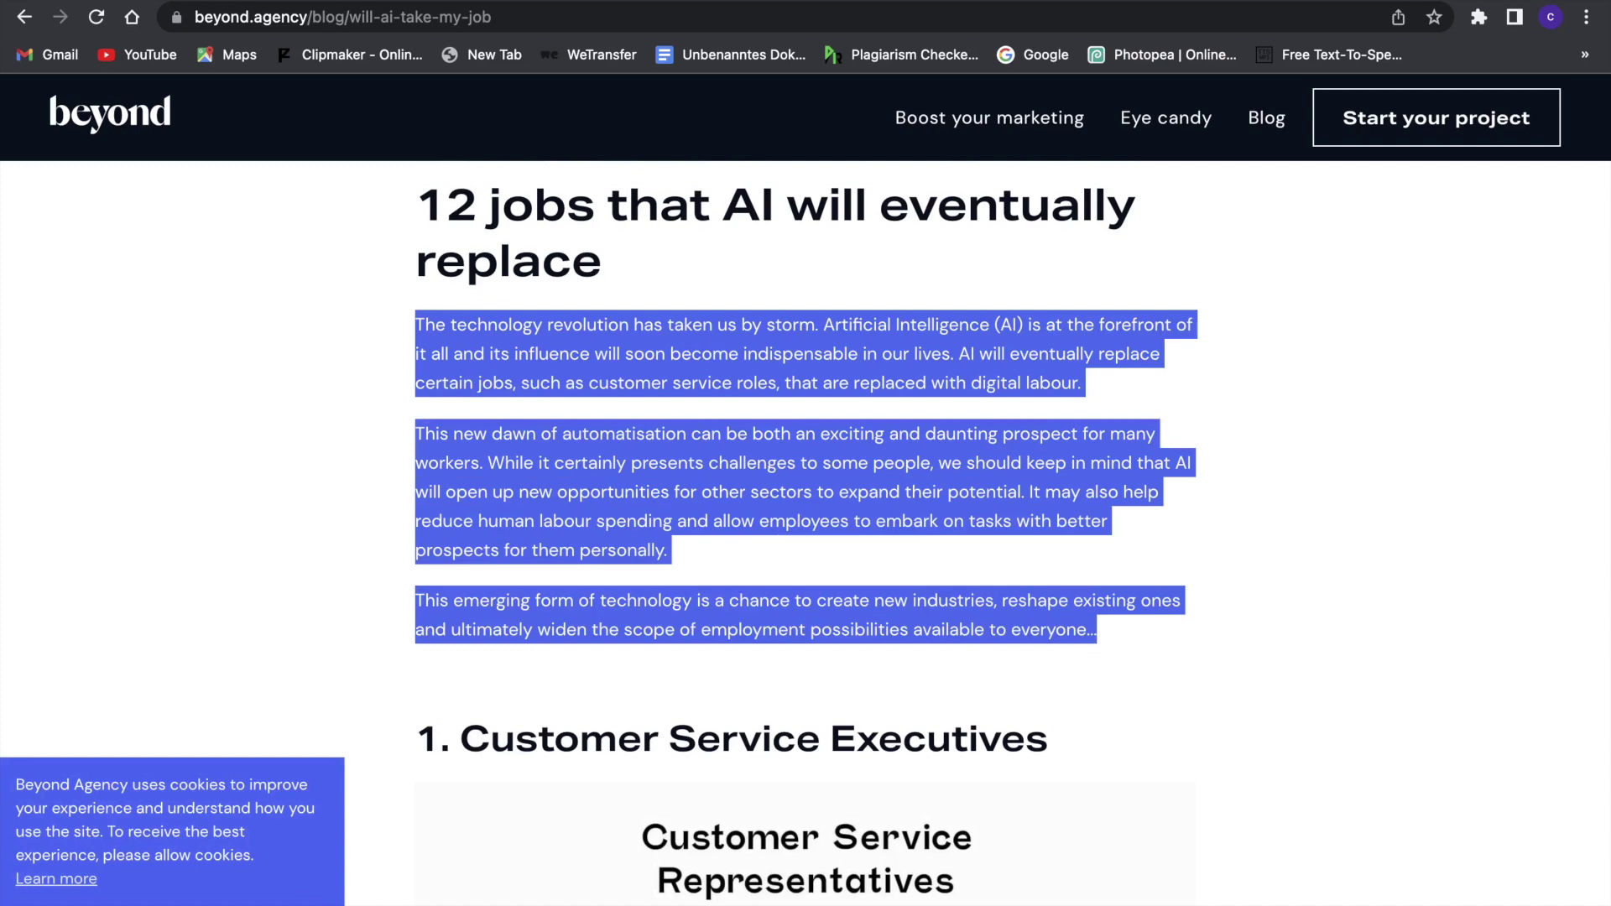
pyautogui.hotkey('ctrl', 'Tab')
pyautogui.click(526, 312)
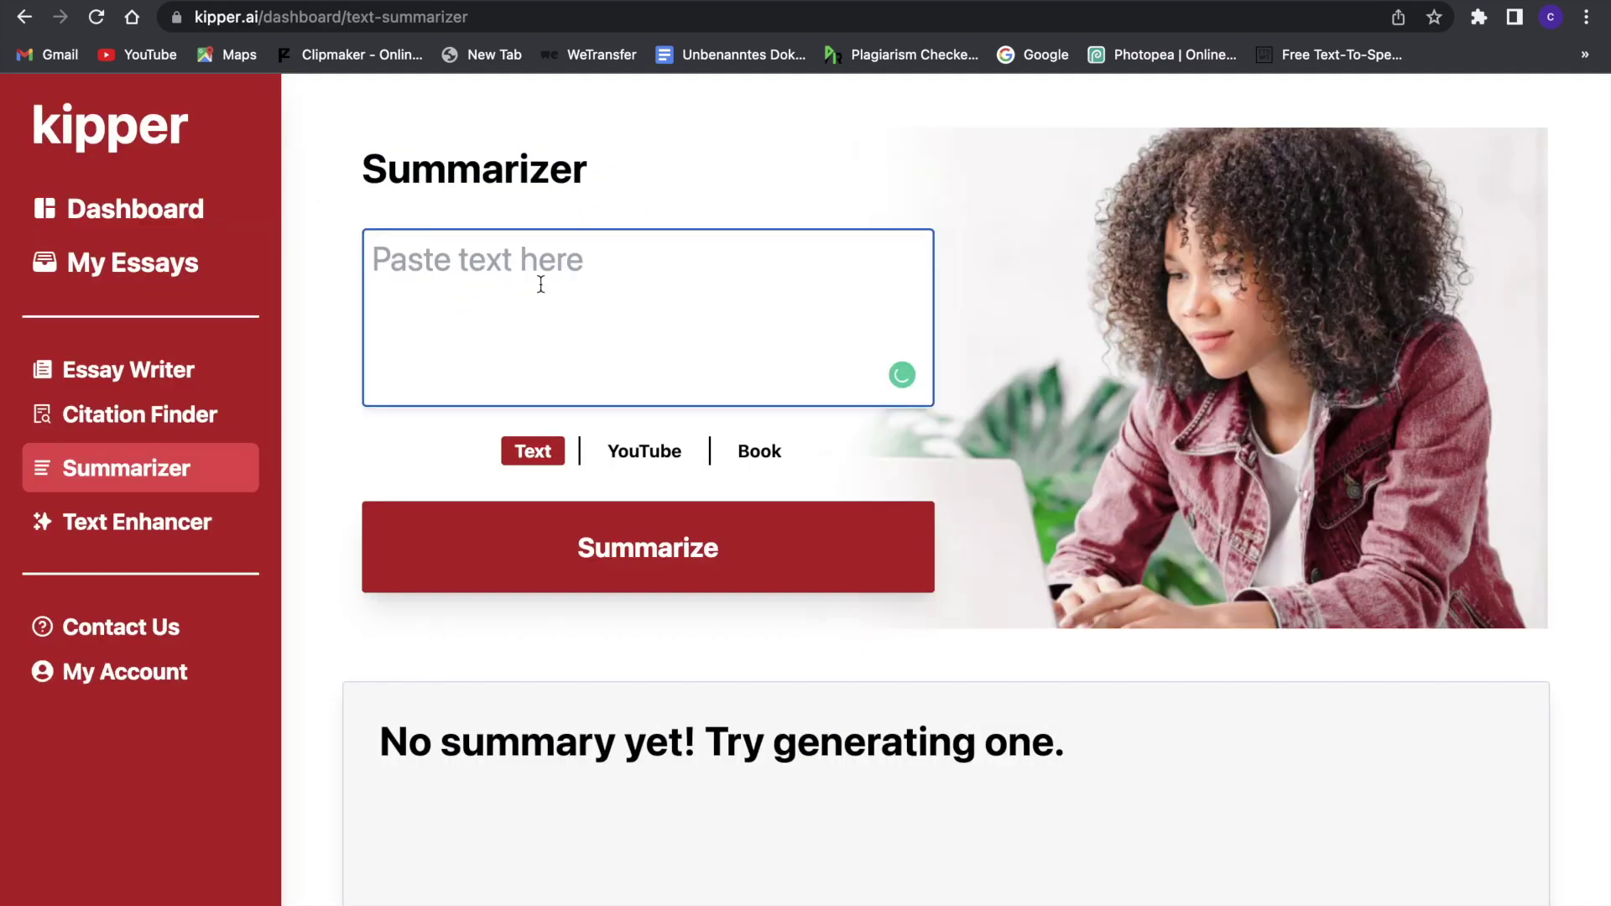
pyautogui.hotkey('ctrl', 'v')
pyautogui.click(647, 545)
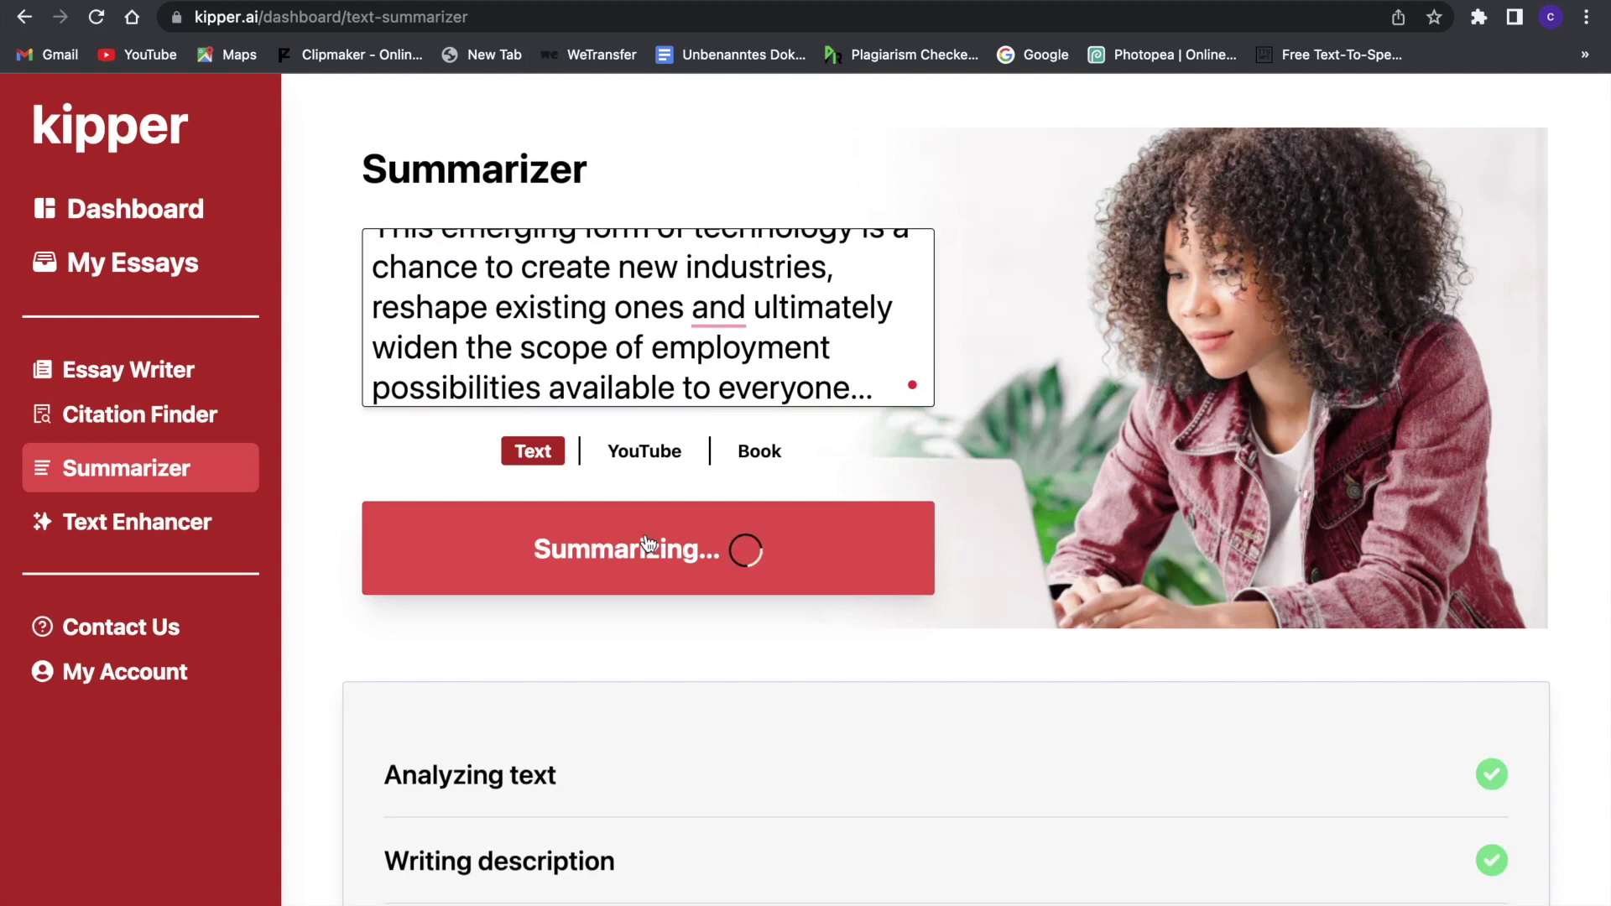
# - Review the summary's Description and nine Key Points, then move to Text Enhancer
pyautogui.scroll(-2, 647, 541)
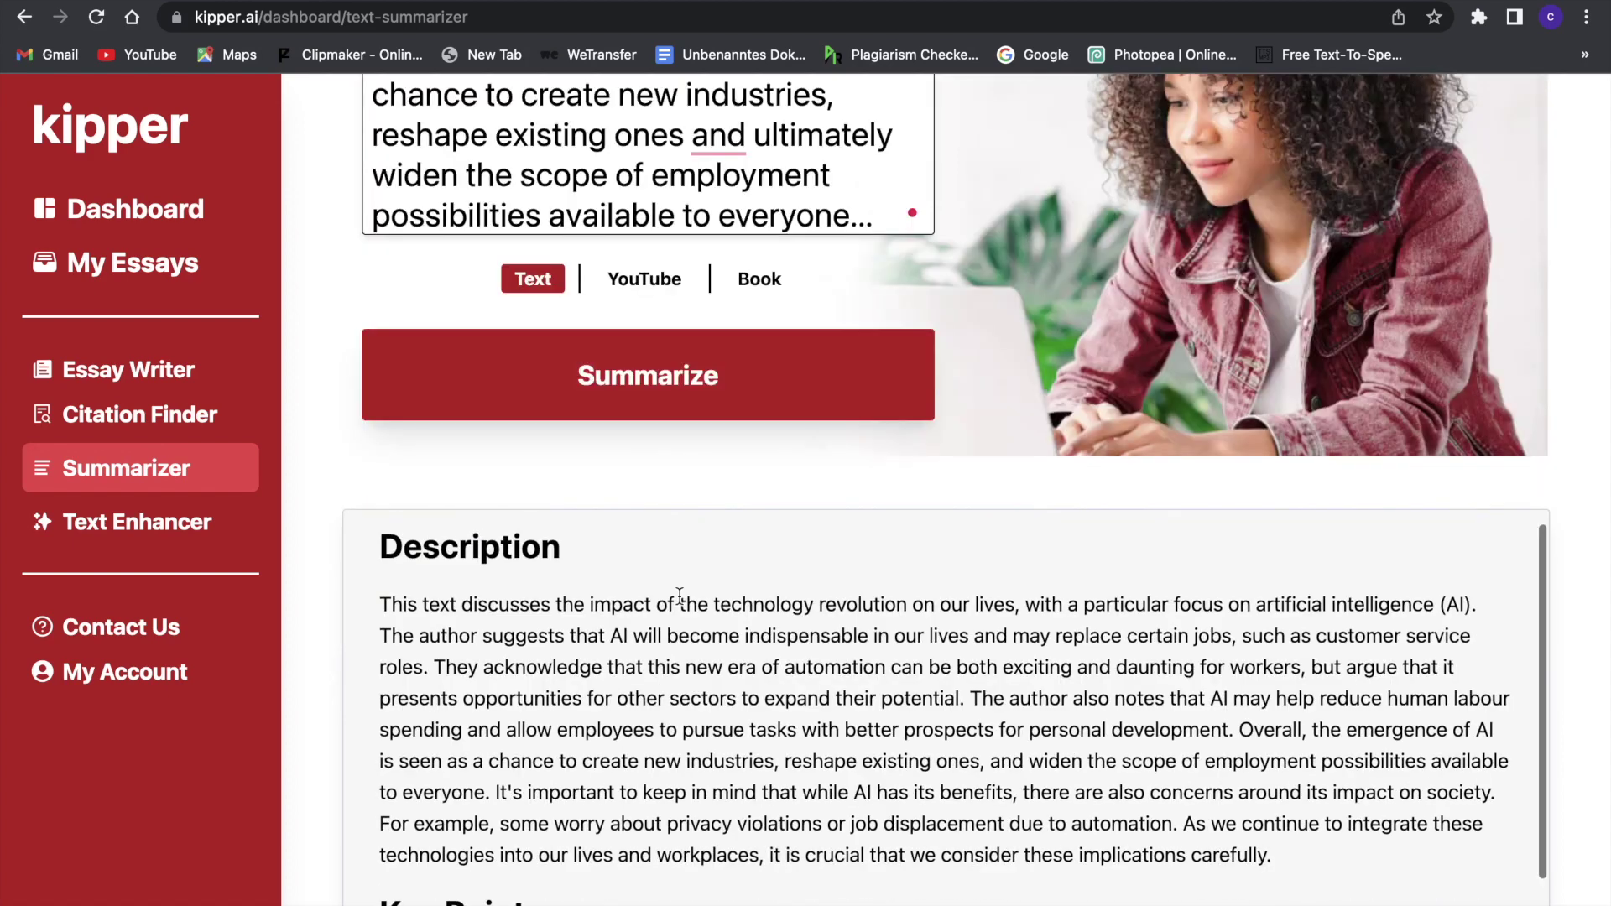
pyautogui.scroll(-3, 744, 599)
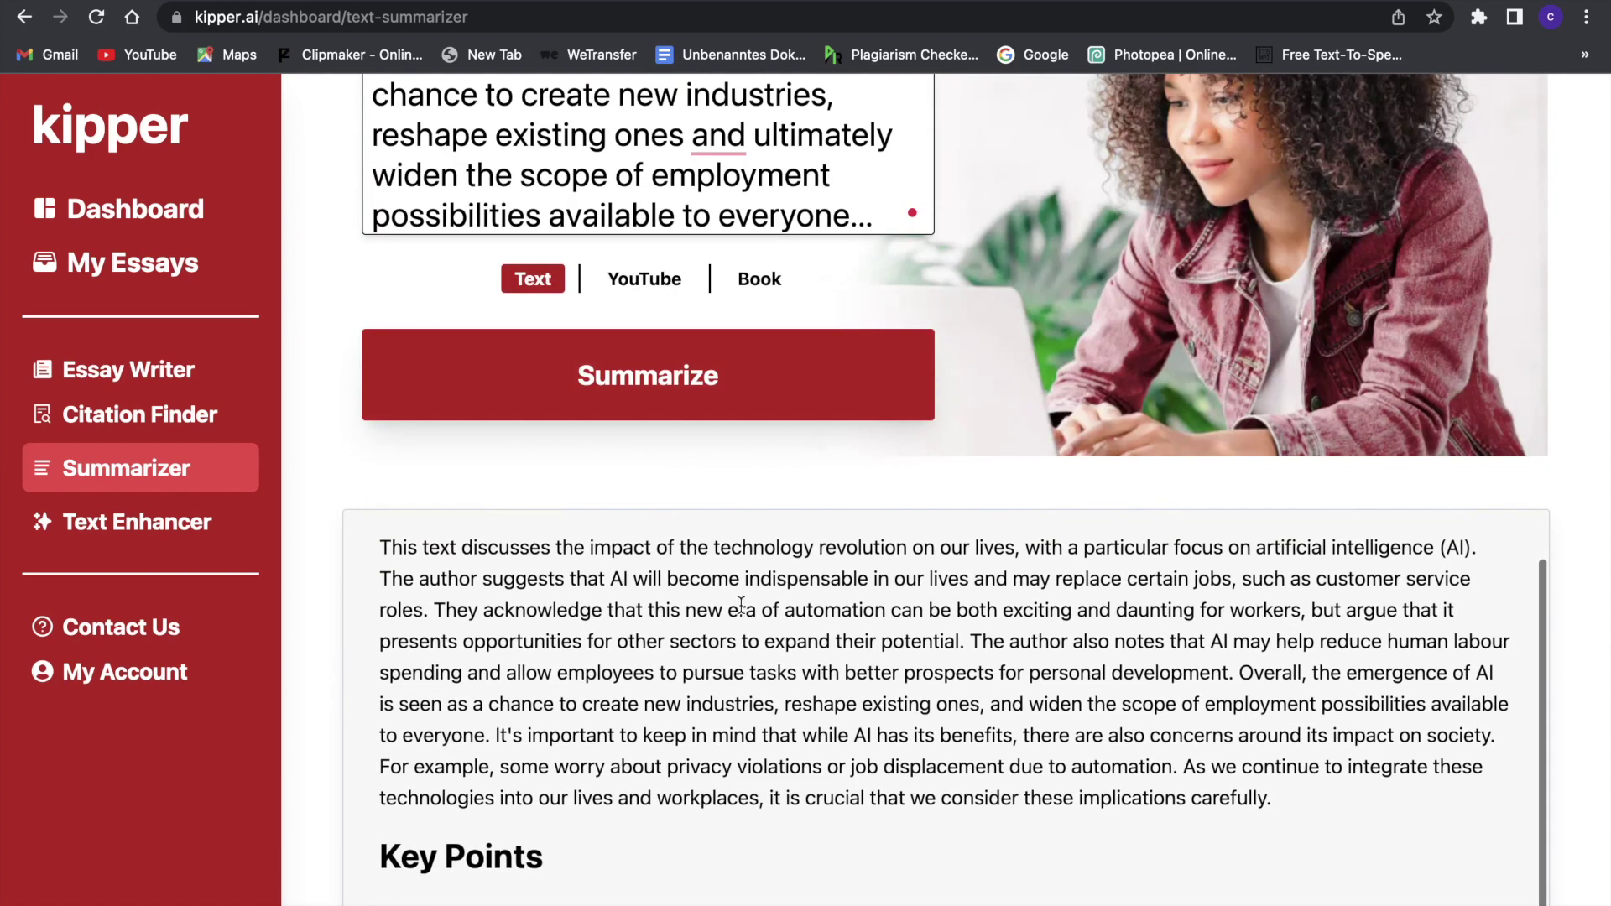
pyautogui.scroll(-2, 741, 610)
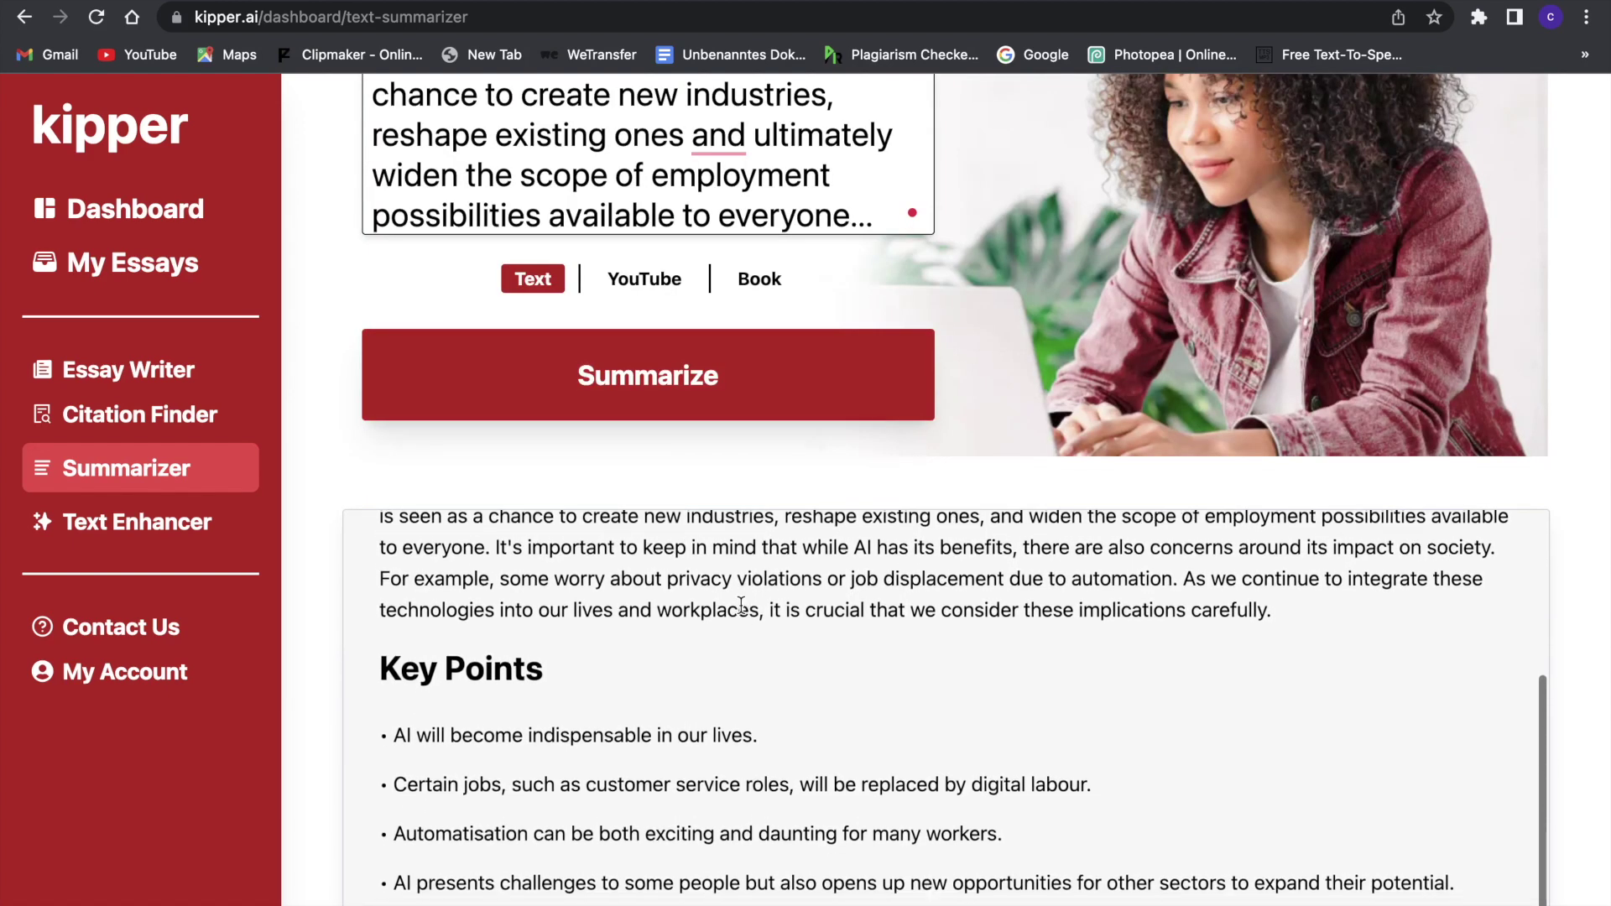
pyautogui.scroll(-1, 550, 646)
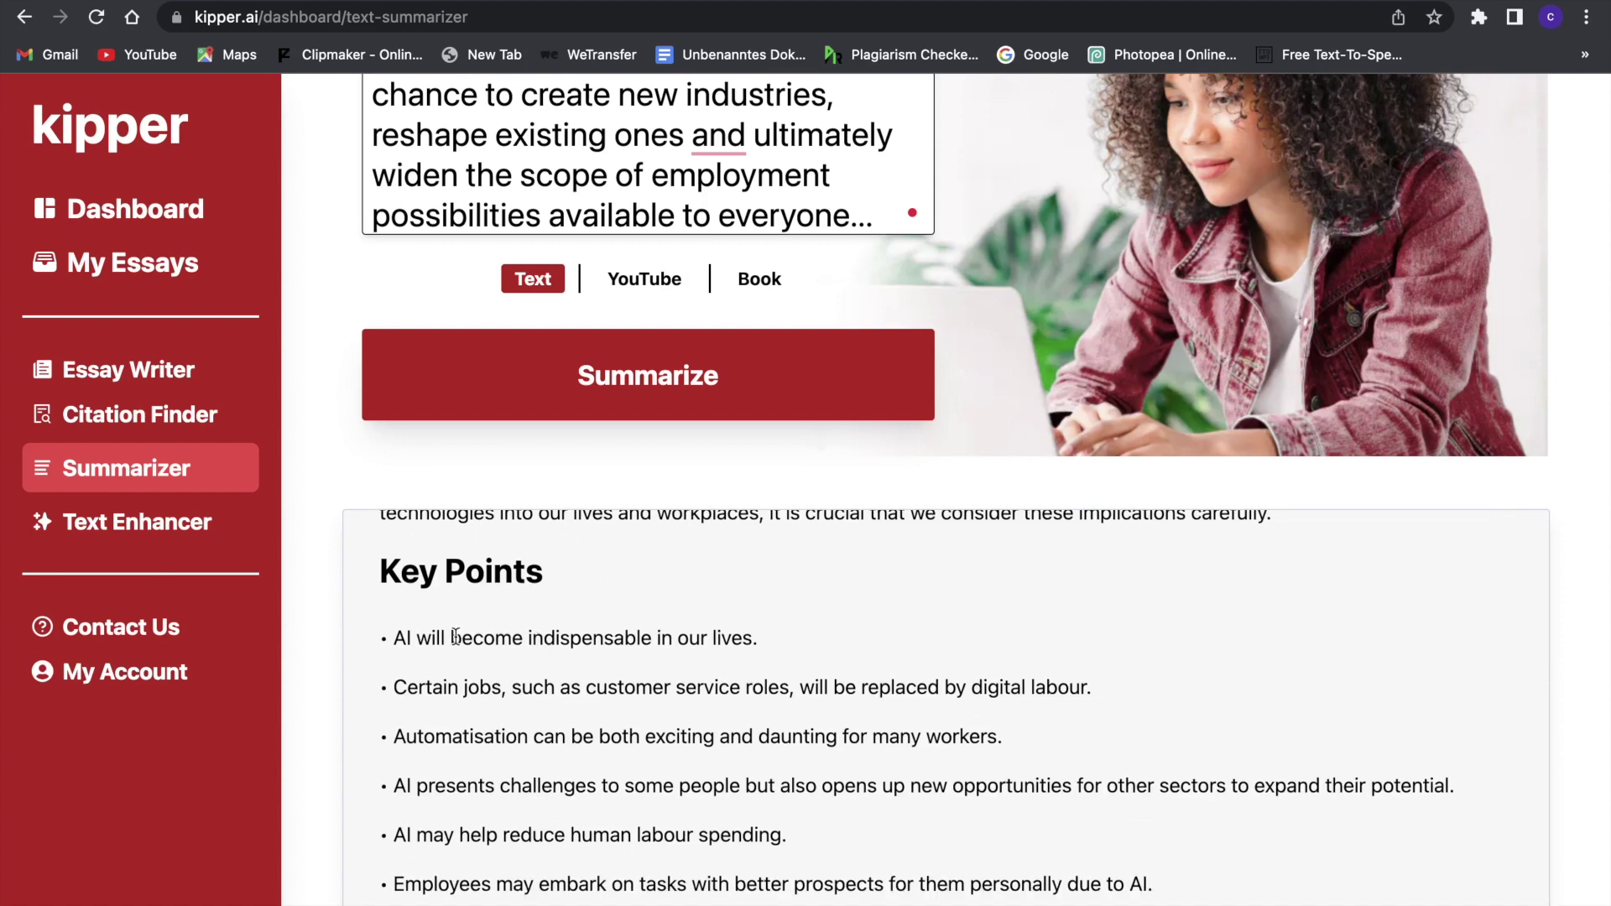
pyautogui.scroll(-3, 416, 637)
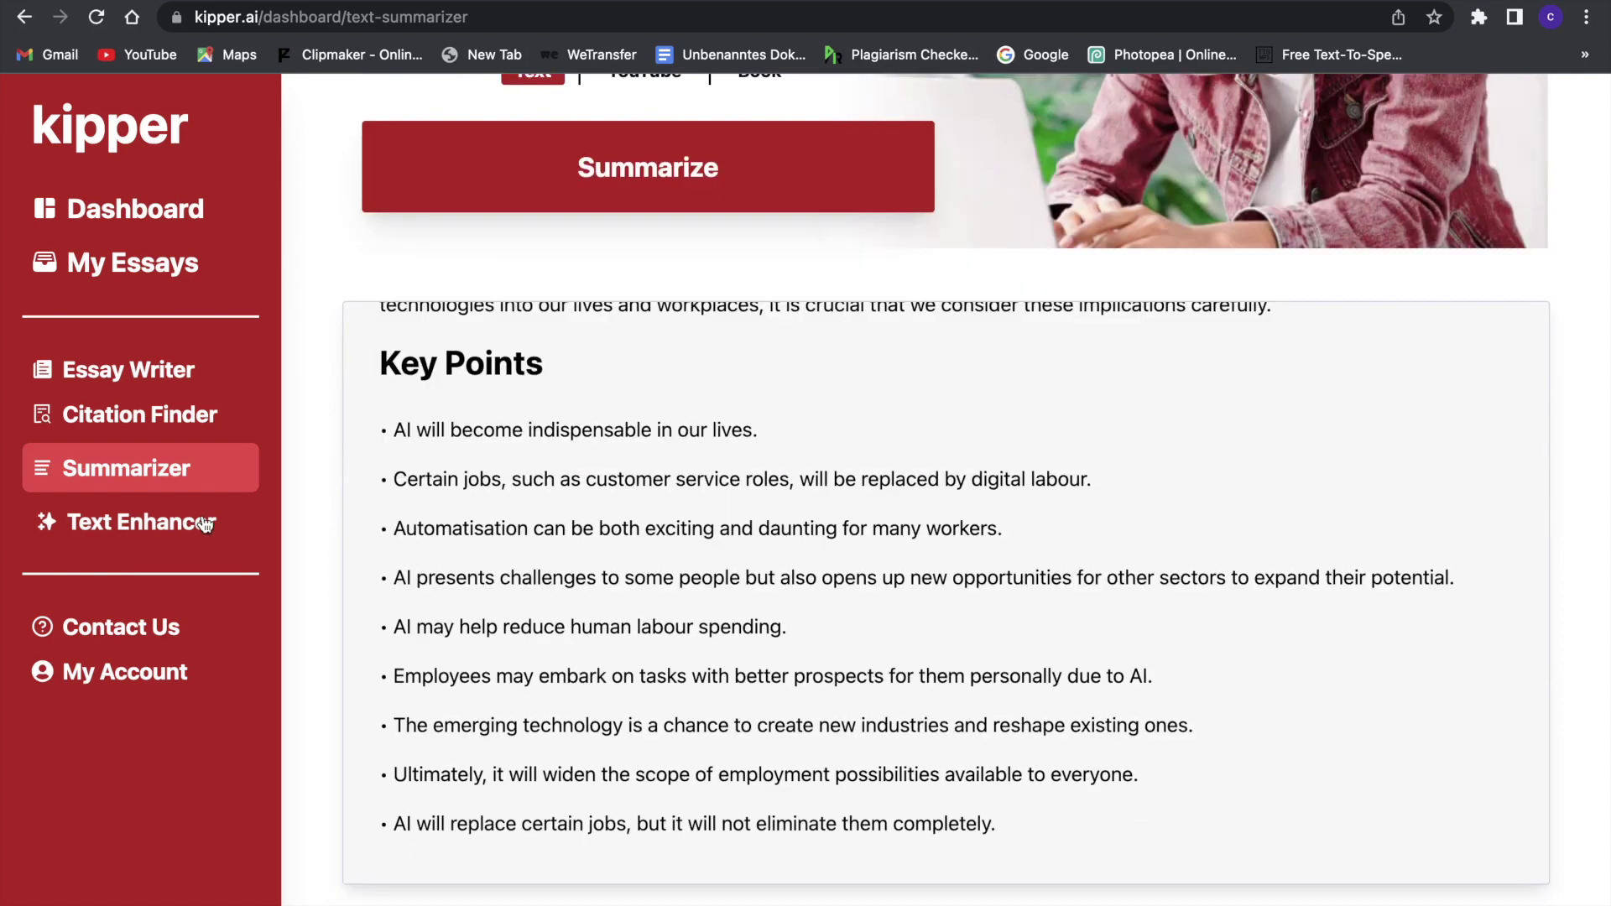
pyautogui.click(205, 524)
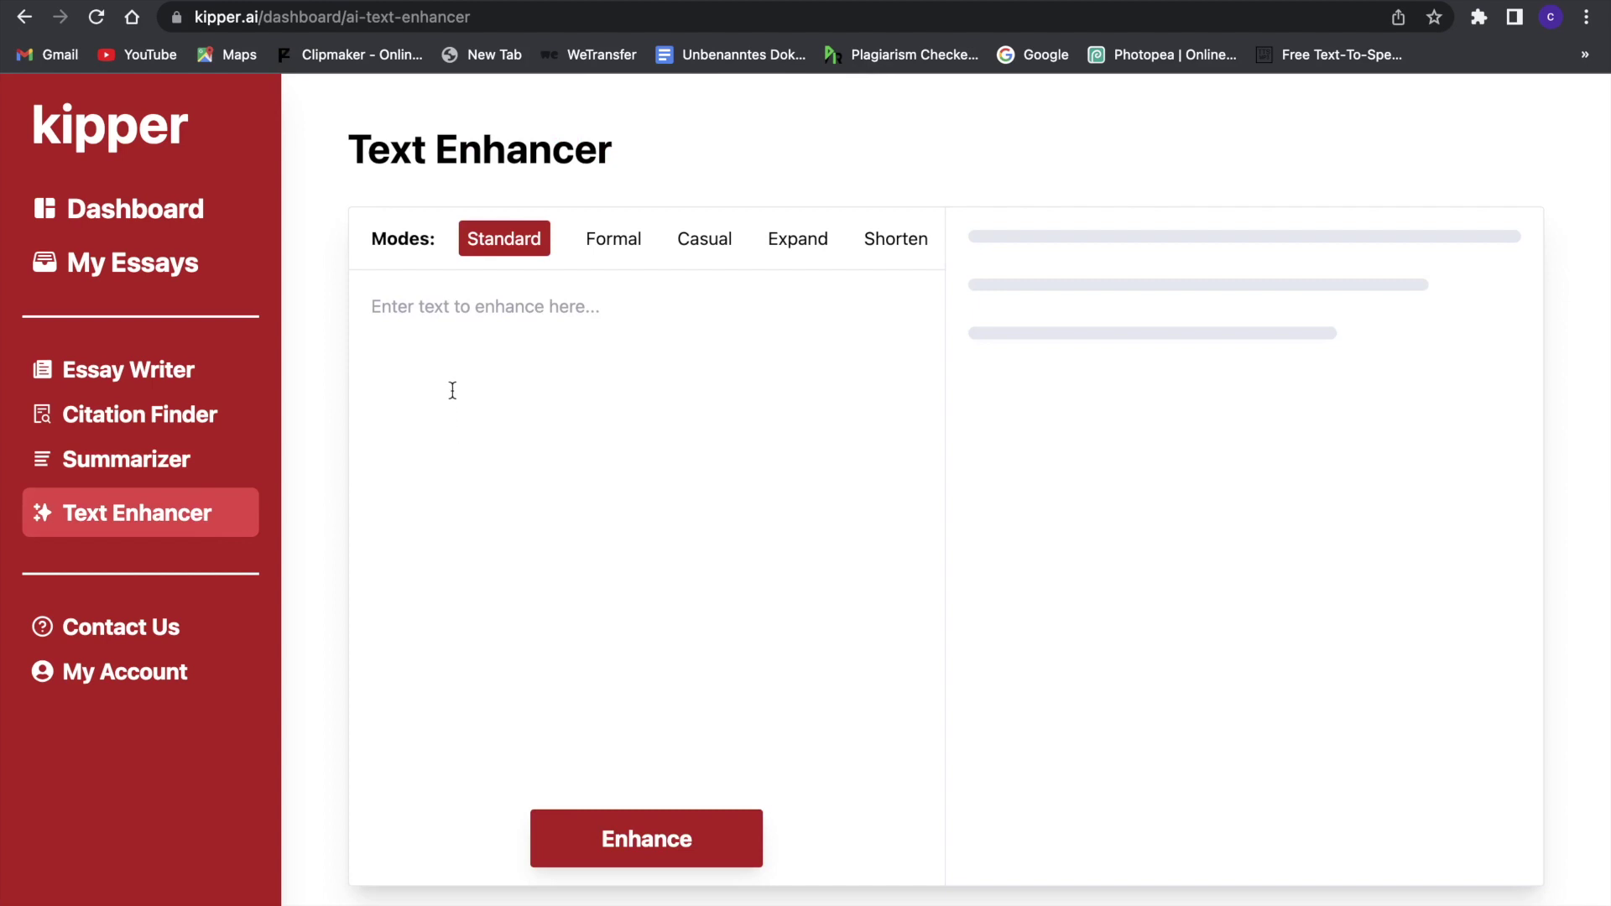
# - Paste the three article paragraphs into Text Enhancer with Formal mode selected
pyautogui.click(448, 358)
pyautogui.write('The technology revolution has taken us by storm. Artificial Intelligence (AI) is at the forefront of it all and its influence will soon become indispensable in our lives. AI will eventually replace certain jobs, such as customer service roles, that are replaced with digital labour.  This new dawn of automatisation can be both an exciting and daunting prospect for many workers. While it certainly presents challenges to some people, we should keep in mind that AI will open up new opportunities for other sectors to expand their potential. It may also help reduce human labour spending and allow employees to embark on tasks with better prospects for them personally.  This emerging form of technology is a chance to create new industries, reshape existing ones and ultimately widen the scope of employment possibilities available to everyone...')
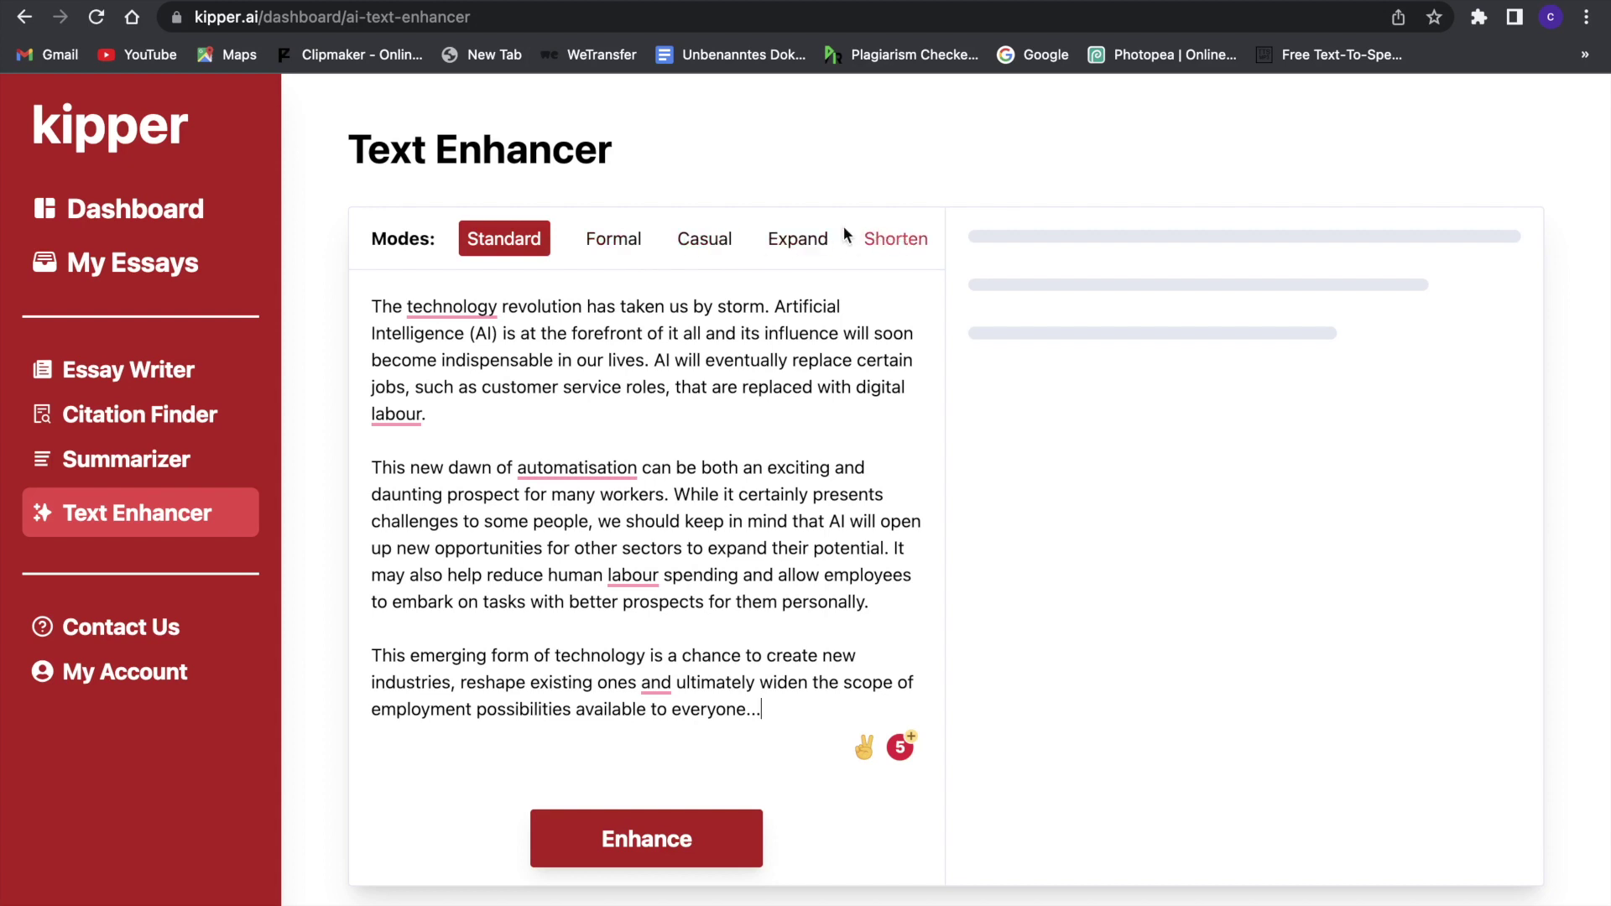
pyautogui.click(615, 242)
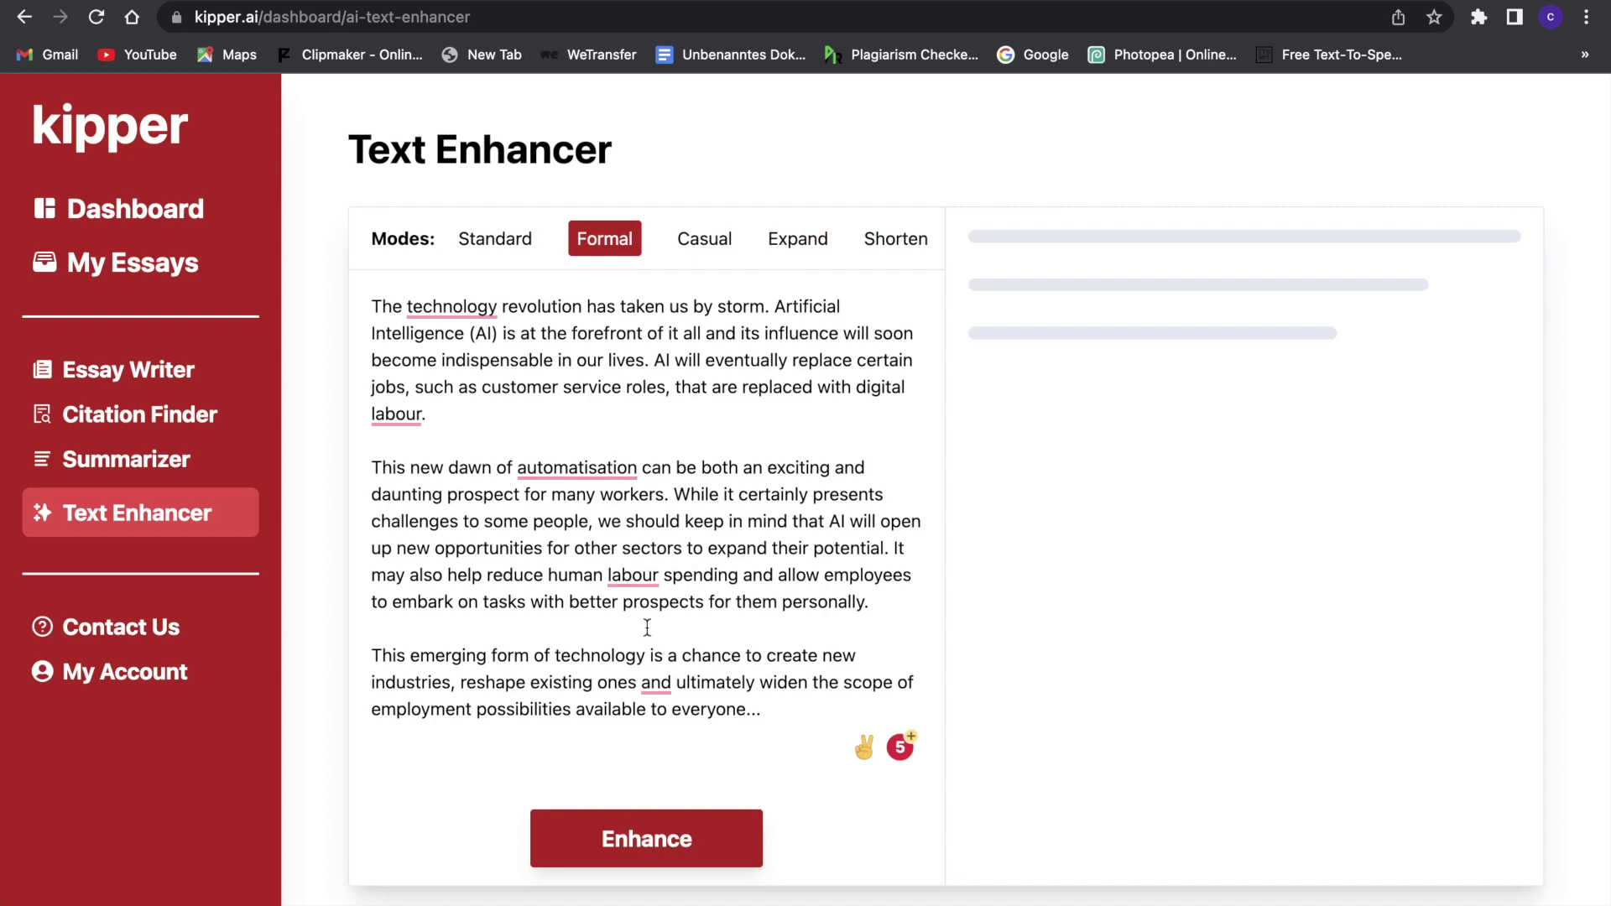
# - Enhance the pasted paragraphs into a Formal rewrite
pyautogui.click(657, 829)
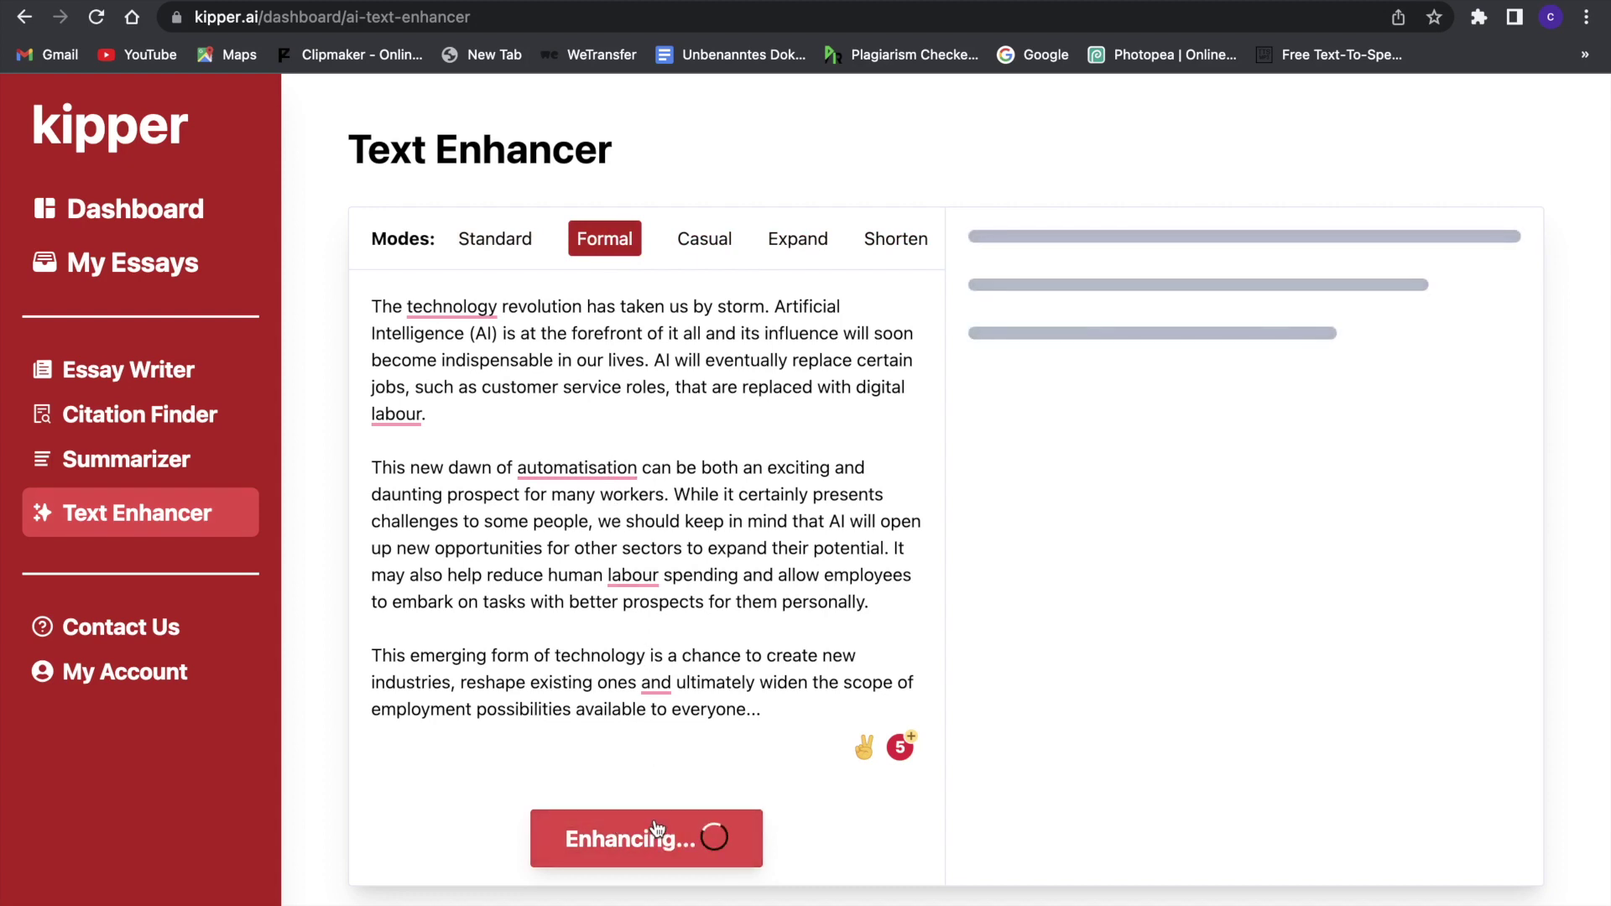